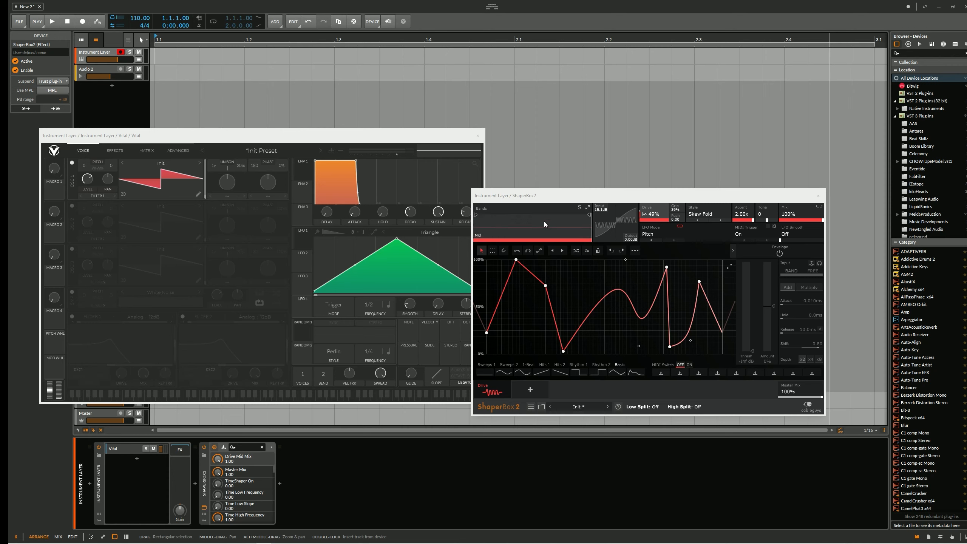
Step: Try splitting the Drive signal into low, mid and high bands, starting the high split at about 1.35 kHz, and browse its slope options
{"action": "left_click_drag", "start_coordinate": [589, 216], "coordinate": [544, 215]}
{"action": "left_click", "coordinate": [558, 241]}
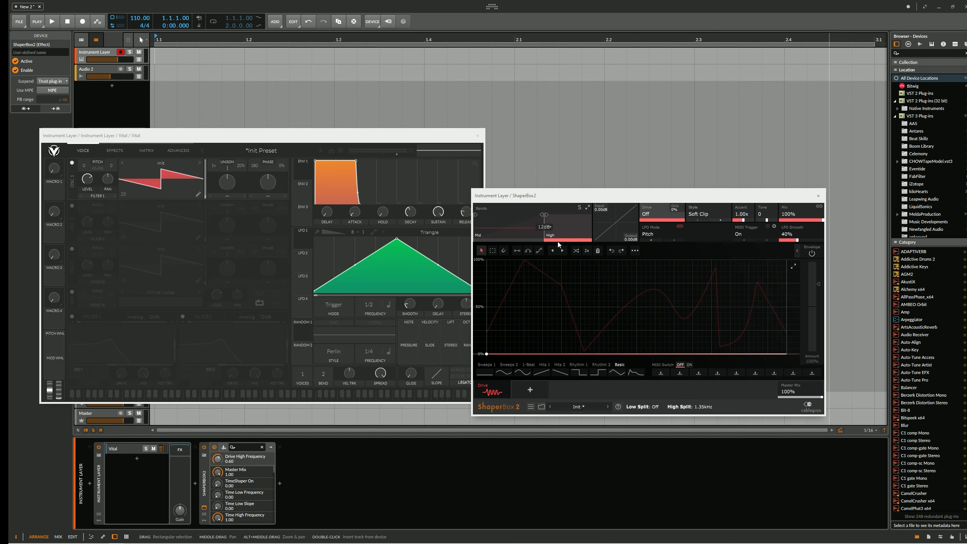
{"action": "left_click", "coordinate": [546, 227]}
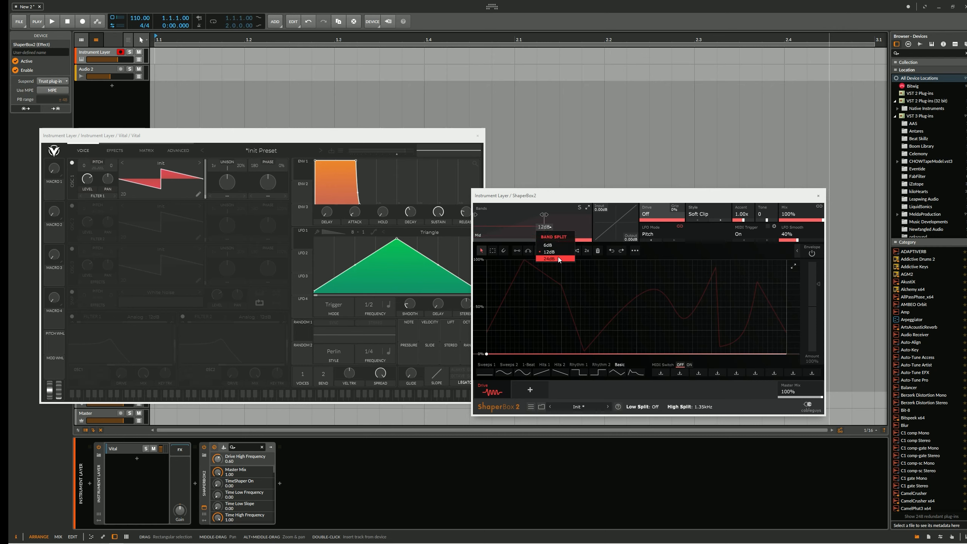
{"action": "left_click_drag", "start_coordinate": [549, 214], "coordinate": [570, 214]}
{"action": "left_click_drag", "start_coordinate": [476, 214], "coordinate": [511, 214]}
{"action": "left_click", "coordinate": [503, 221]}
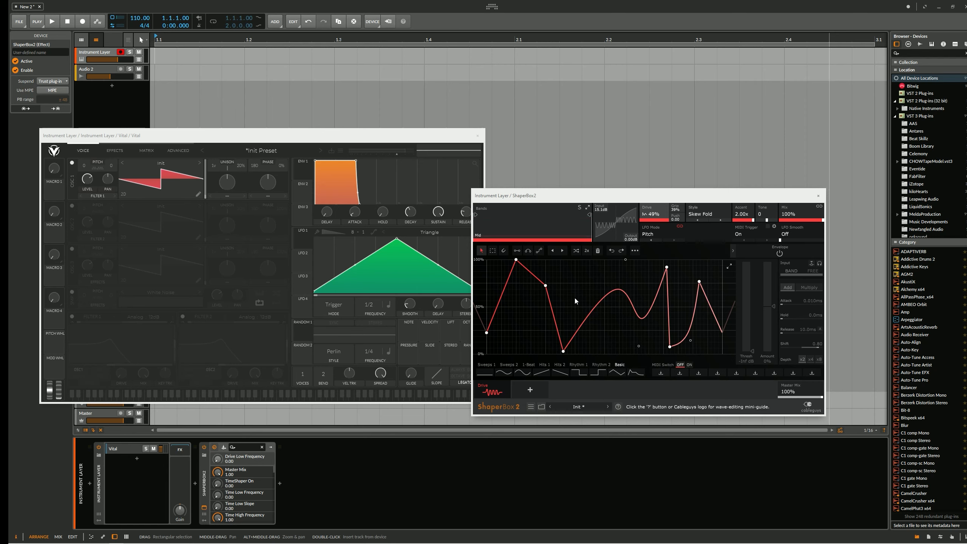
Step: Bend the Drive LFO curve's middle rise, add a point at about position 0.372 and 76% drive, and remove it
{"action": "left_click_drag", "start_coordinate": [578, 301], "coordinate": [583, 321]}
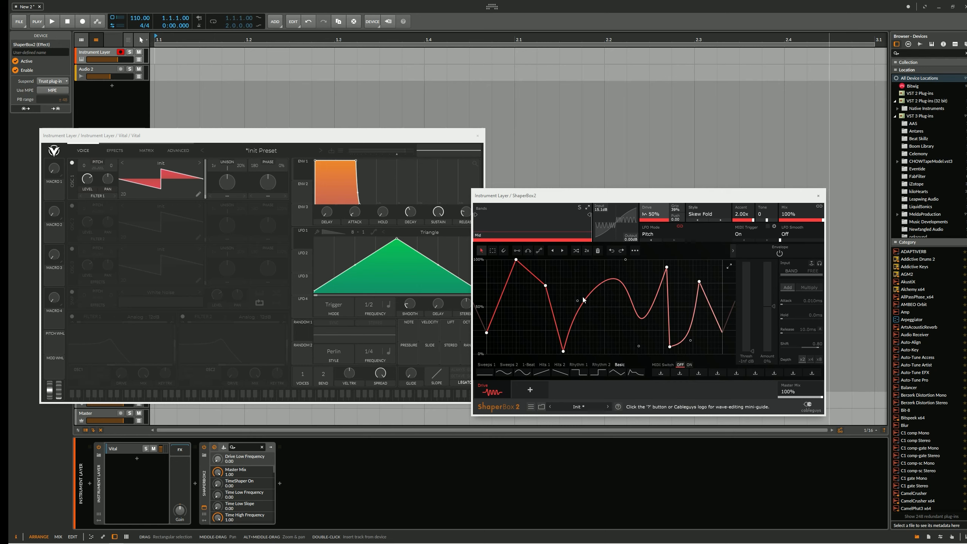
{"action": "left_click", "coordinate": [575, 281]}
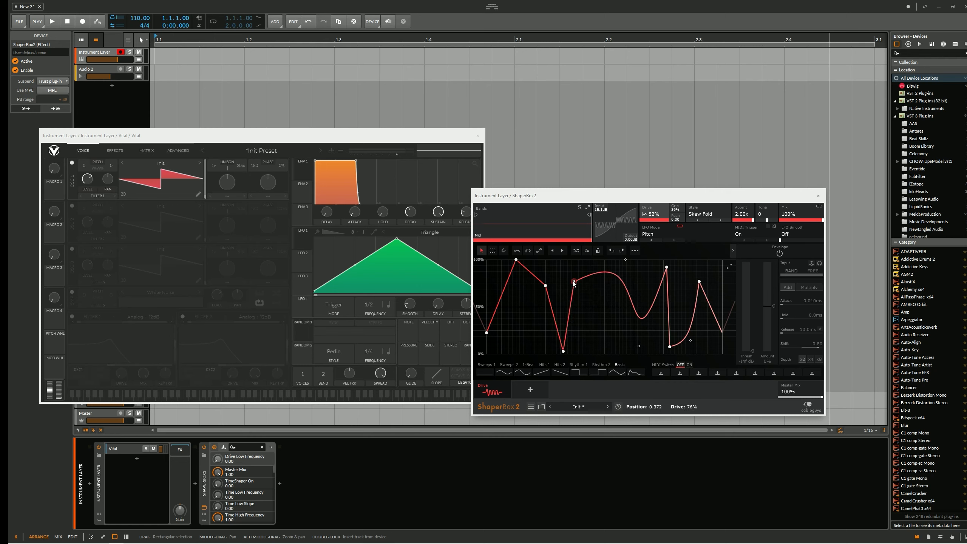
{"action": "mouse_move", "coordinate": [574, 282]}
{"action": "left_mouse_down"}
{"action": "mouse_move", "coordinate": [587, 298]}
{"action": "mouse_move", "coordinate": [576, 285]}
{"action": "left_mouse_up"}
{"action": "double_click", "coordinate": [577, 285]}
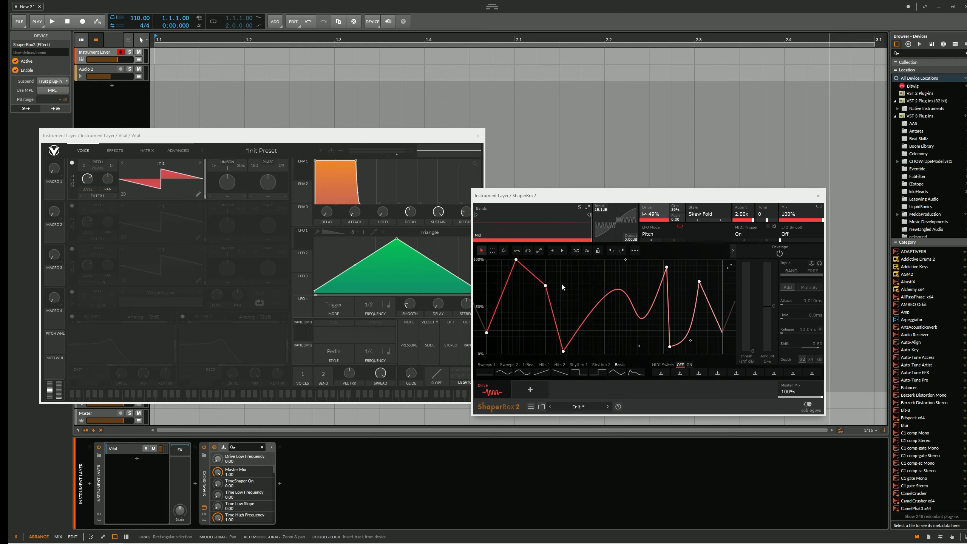
Step: Add three points to the middle of the Drive LFO curve, bend and select that section, and restore the original curve
{"action": "left_click", "coordinate": [571, 281]}
{"action": "left_click", "coordinate": [591, 308]}
{"action": "left_click", "coordinate": [594, 281]}
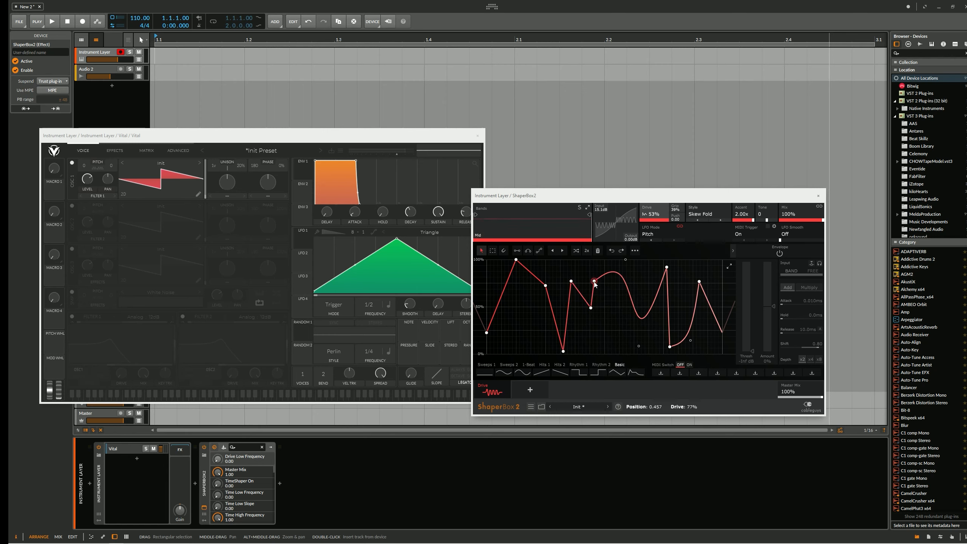
{"action": "left_click_drag", "start_coordinate": [581, 295], "coordinate": [607, 323]}
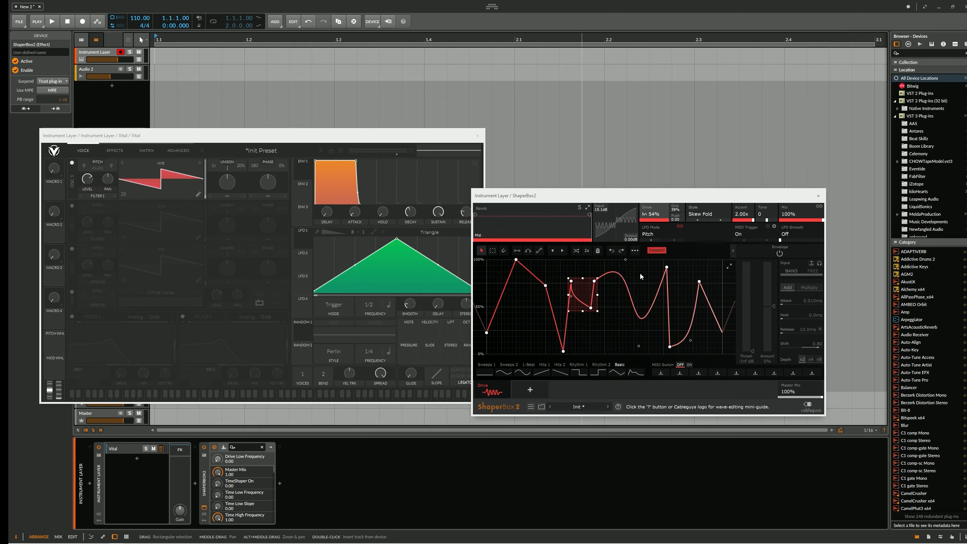
{"action": "left_click", "coordinate": [598, 251]}
{"action": "left_click", "coordinate": [598, 251]}
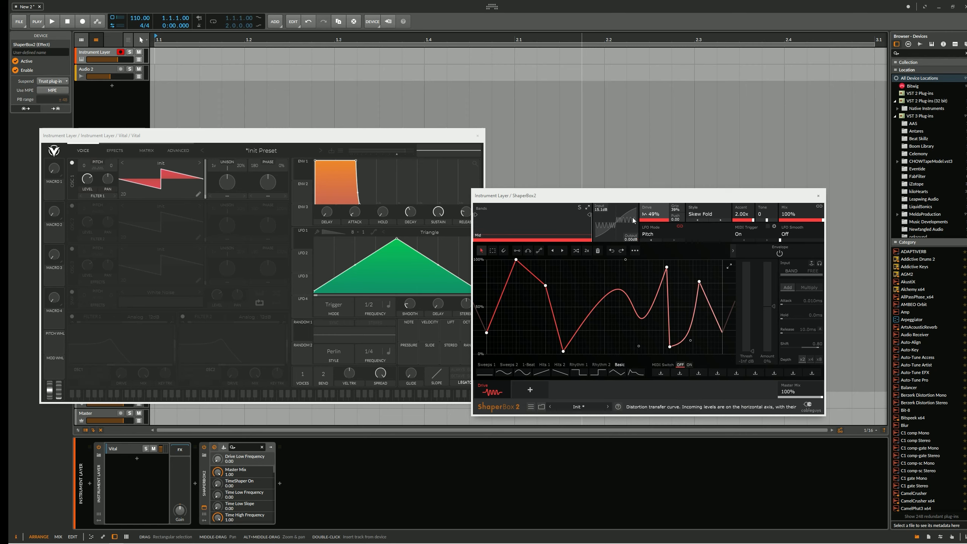
Step: Try raising the Drive amount to 51%, undo it, and test the LFO Smooth amount
{"action": "mouse_move", "coordinate": [653, 214]}
{"action": "left_mouse_down"}
{"action": "mouse_move", "coordinate": [653, 230]}
{"action": "mouse_move", "coordinate": [654, 212]}
{"action": "left_mouse_up"}
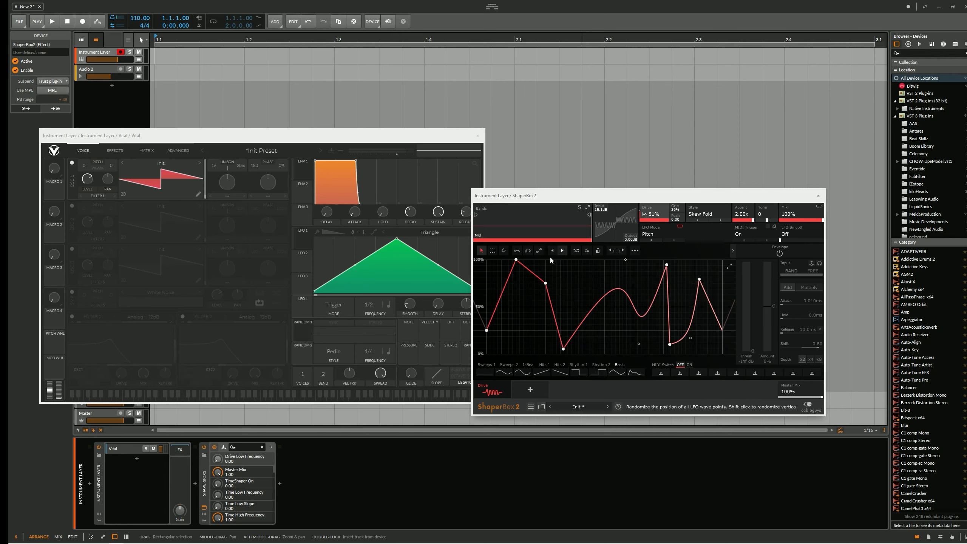
{"action": "left_click", "coordinate": [612, 251]}
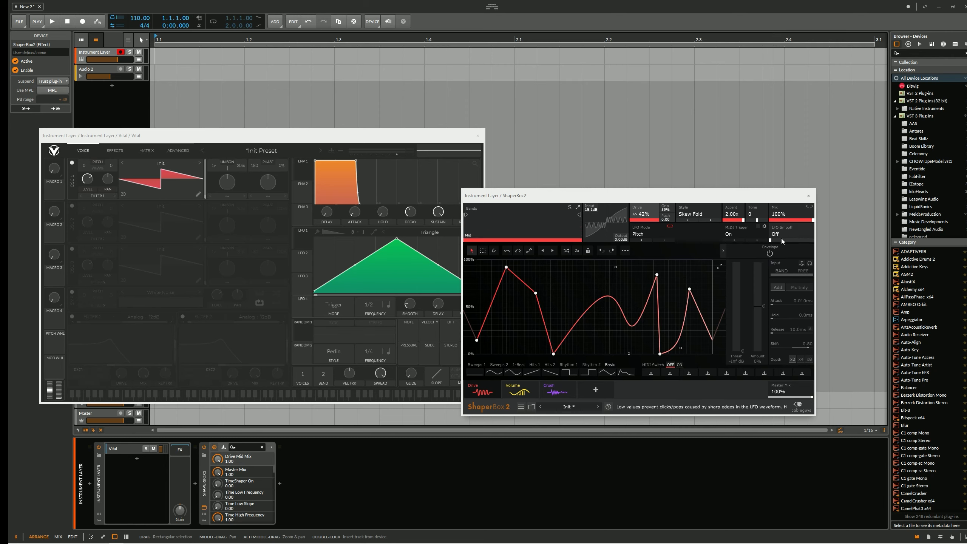
{"action": "left_click_drag", "start_coordinate": [774, 240], "coordinate": [752, 235]}
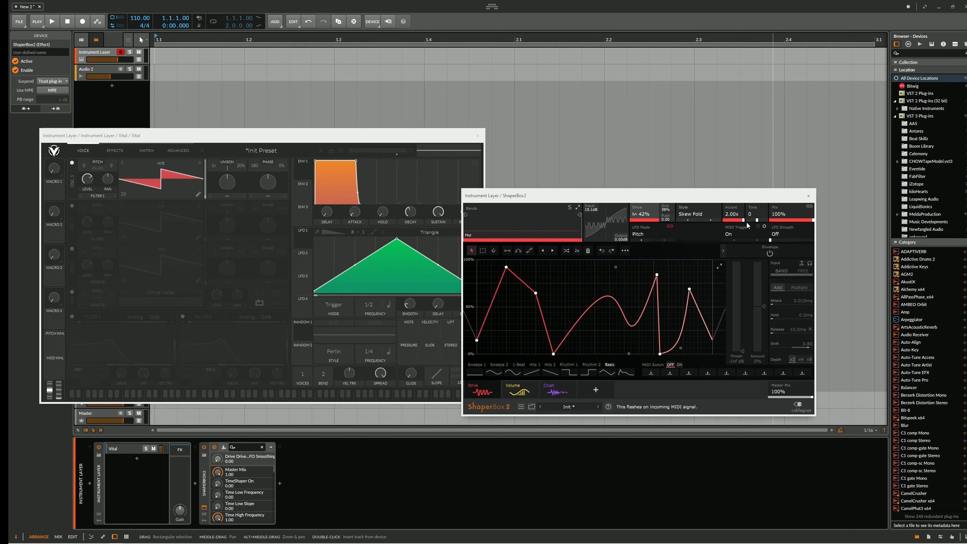
Step: Review the available MIDI ports in the MIDI trigger setup, keeping Direct From DAW, and close the setup
{"action": "left_click", "coordinate": [764, 227]}
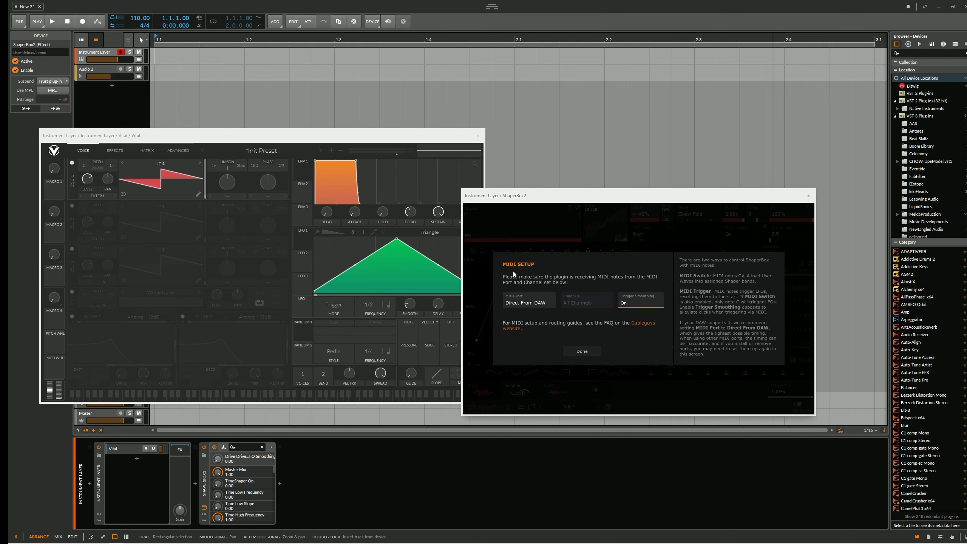
{"action": "left_click", "coordinate": [533, 301]}
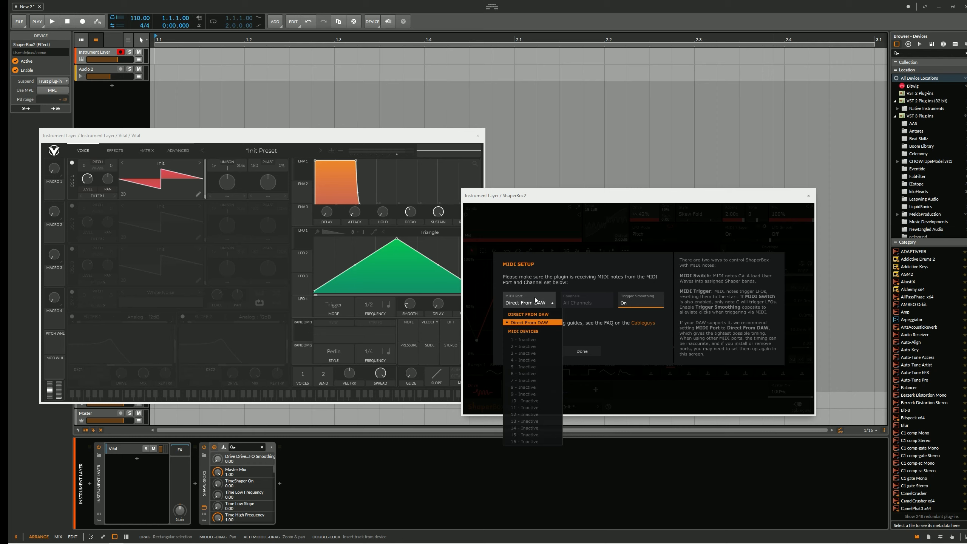
{"action": "left_click", "coordinate": [572, 325]}
Step: Switch the Drive LFO mode from Pitch to Beat and browse the available LFO lengths
{"action": "left_click", "coordinate": [648, 230]}
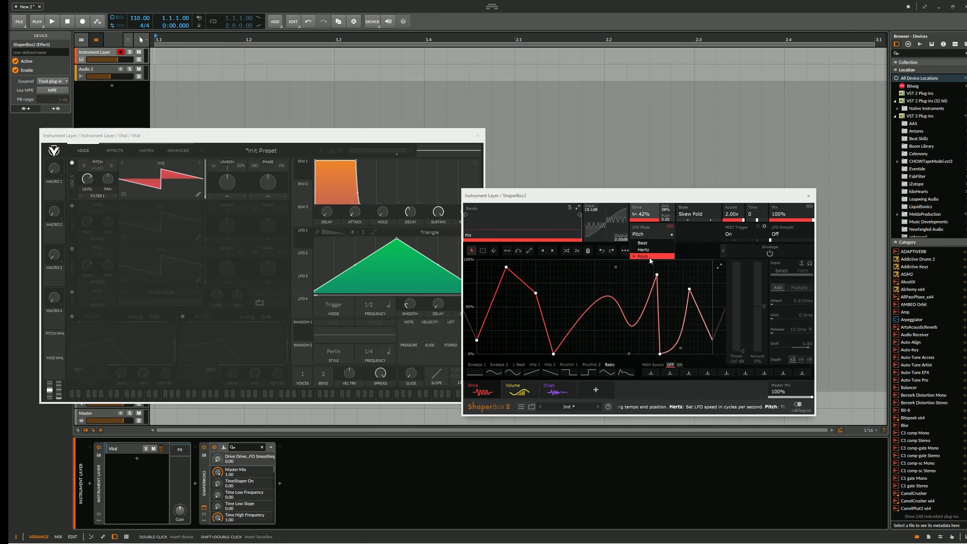
{"action": "left_click", "coordinate": [655, 243]}
{"action": "left_click", "coordinate": [691, 234]}
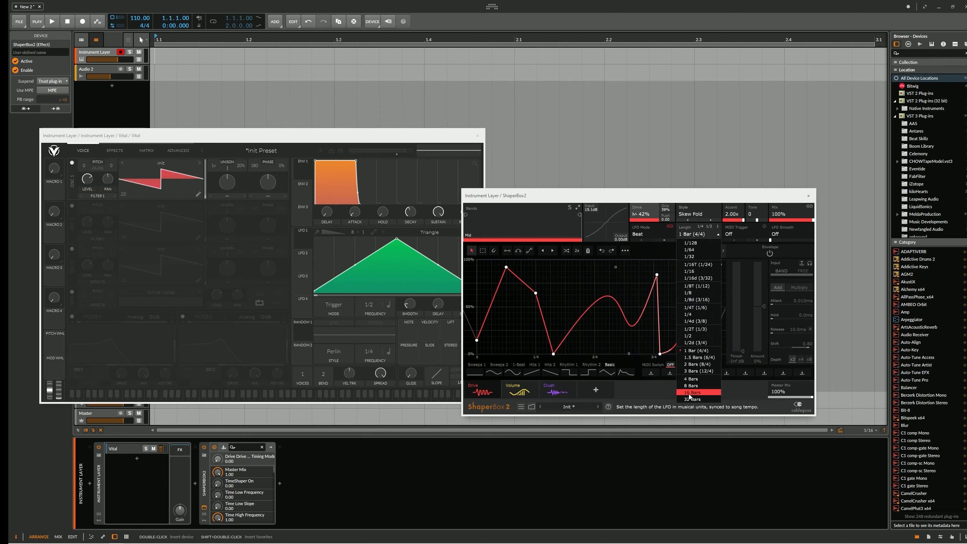
Step: Try the Hertz LFO mode at a speed of 0.020 Hz and return the Drive LFO mode to Pitch
{"action": "left_click", "coordinate": [648, 234]}
{"action": "left_click", "coordinate": [646, 251]}
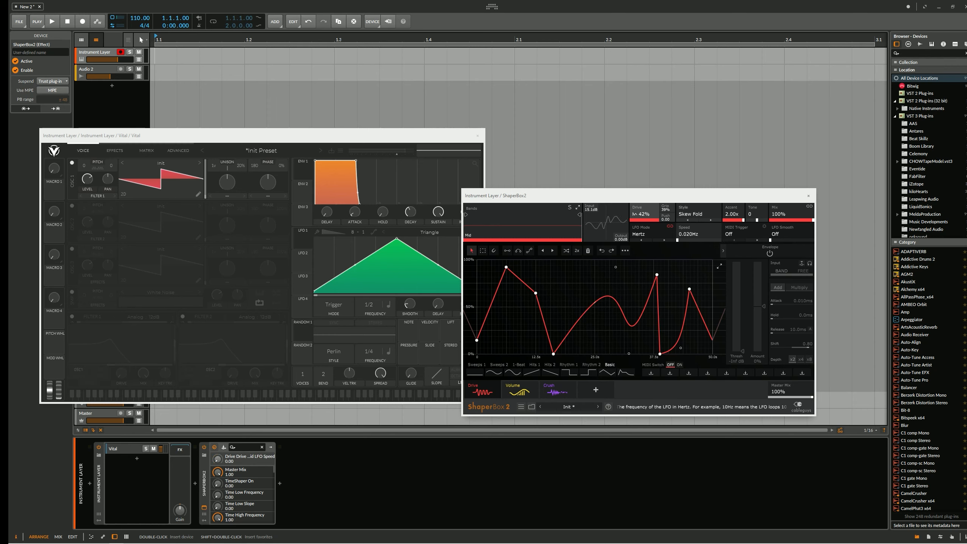
{"action": "mouse_move", "coordinate": [691, 233]}
{"action": "left_mouse_down"}
{"action": "mouse_move", "coordinate": [692, 175]}
{"action": "mouse_move", "coordinate": [692, 236]}
{"action": "left_mouse_up"}
{"action": "left_click", "coordinate": [645, 234]}
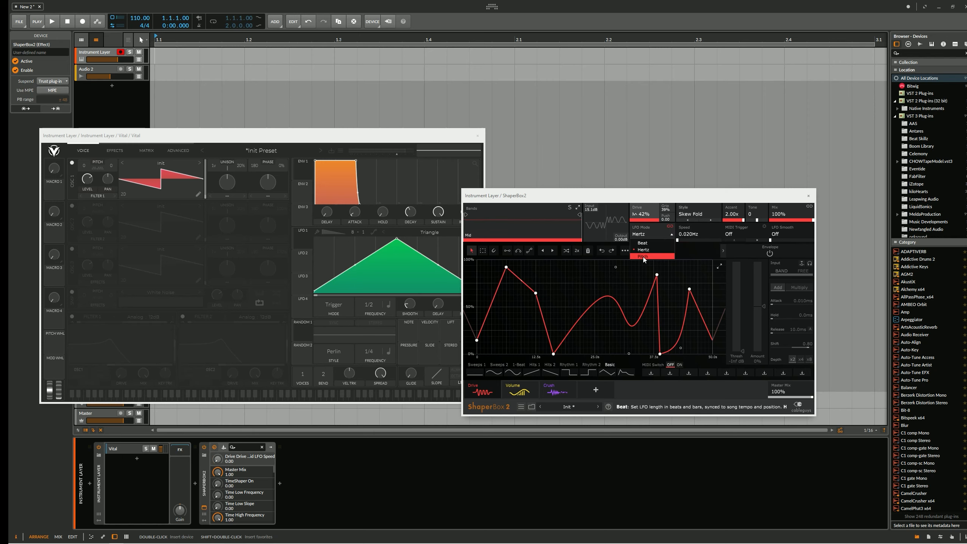
{"action": "left_click", "coordinate": [643, 257]}
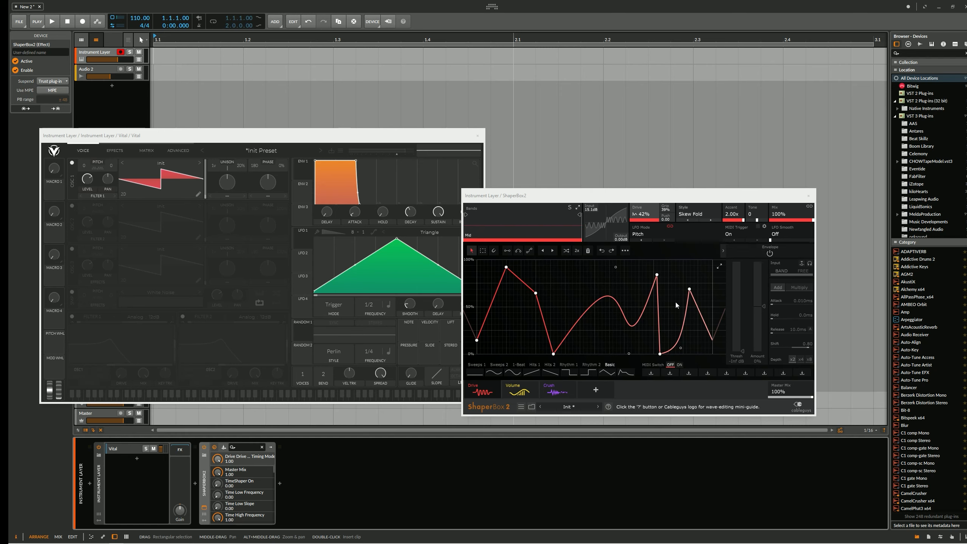
Step: Look at the Volume shaper's compressor section and return to the Drive shaper
{"action": "left_click", "coordinate": [526, 384]}
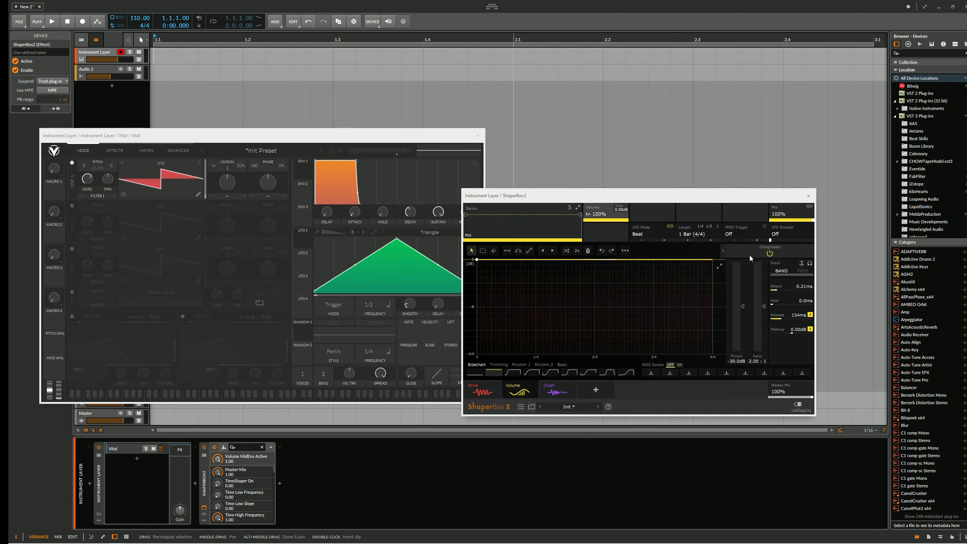
{"action": "left_click", "coordinate": [482, 391]}
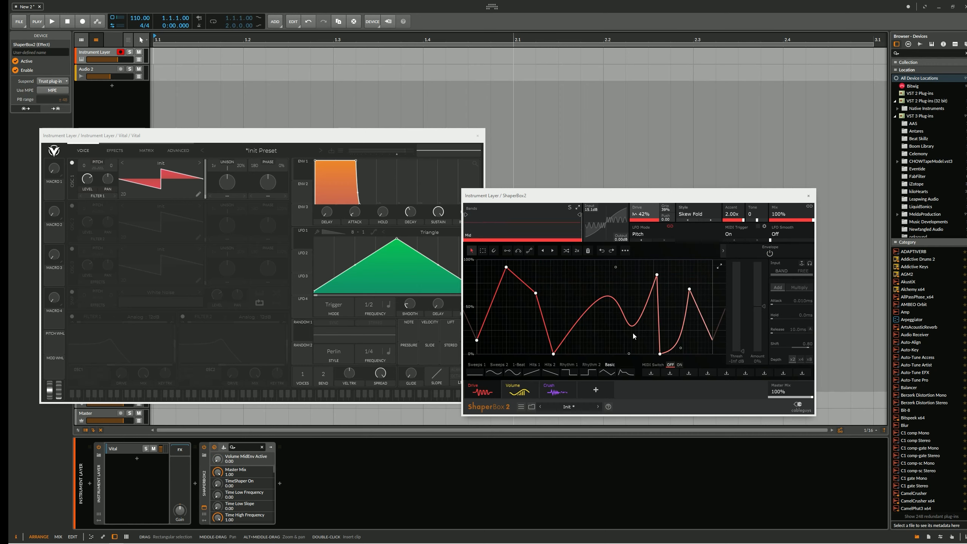
Step: Enable the Drive shaper's envelope follower, setting its shift to 0.32 and its depth to x8
{"action": "left_click", "coordinate": [752, 254]}
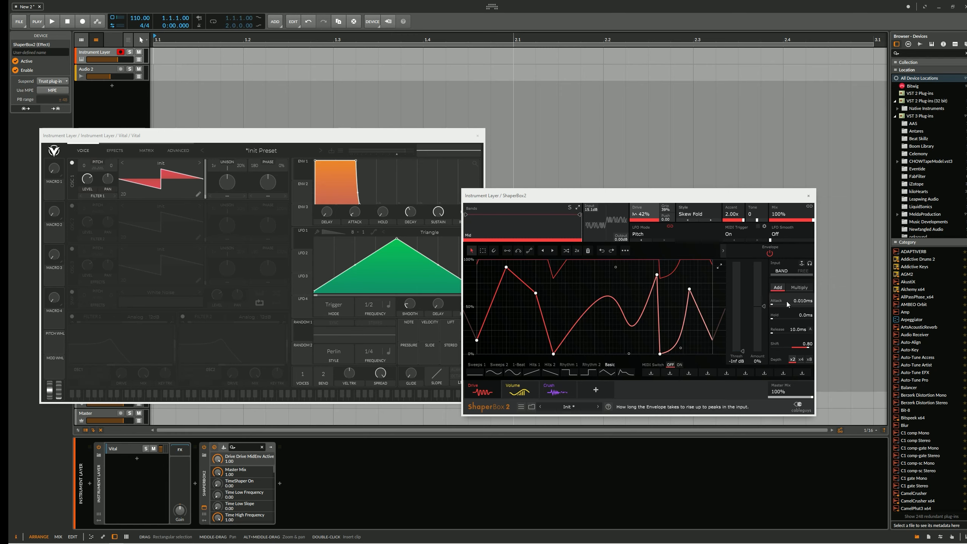
{"action": "mouse_move", "coordinate": [800, 345]}
{"action": "left_mouse_down"}
{"action": "mouse_move", "coordinate": [775, 345]}
{"action": "mouse_move", "coordinate": [797, 345]}
{"action": "left_mouse_up"}
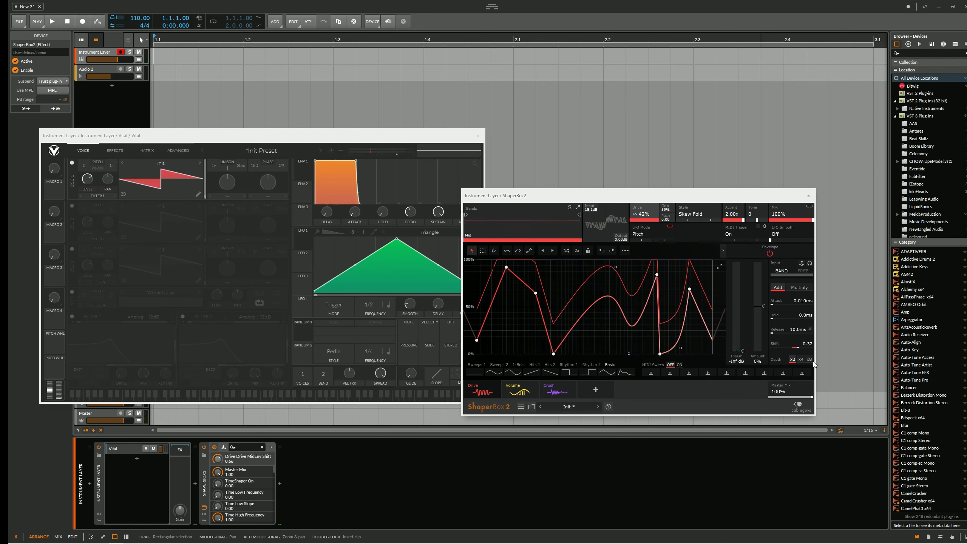
{"action": "left_click", "coordinate": [810, 359]}
Step: Set the envelope follower's attack to 18.2 ms and its amount to -696%, and try out its threshold
{"action": "left_click_drag", "start_coordinate": [763, 306], "coordinate": [763, 351]}
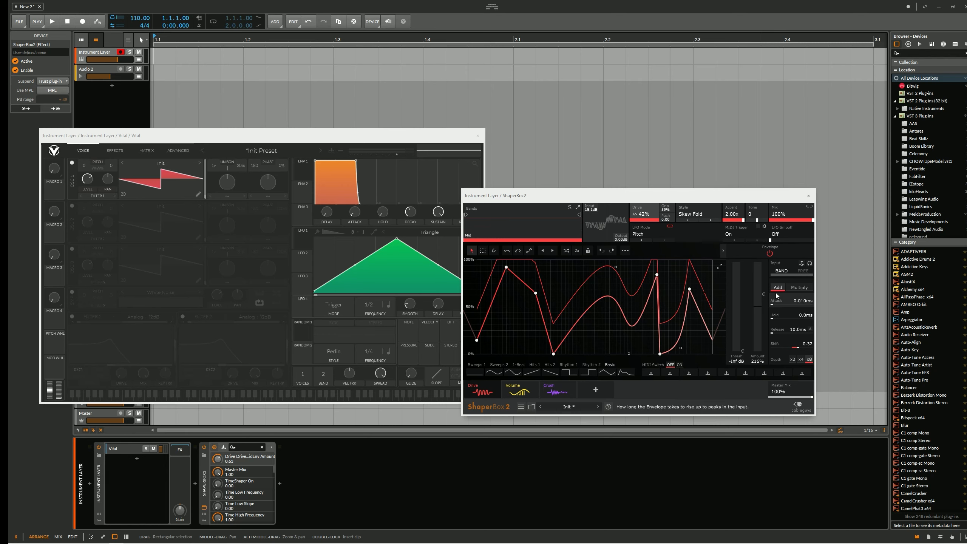
{"action": "left_click_drag", "start_coordinate": [794, 304], "coordinate": [764, 346]}
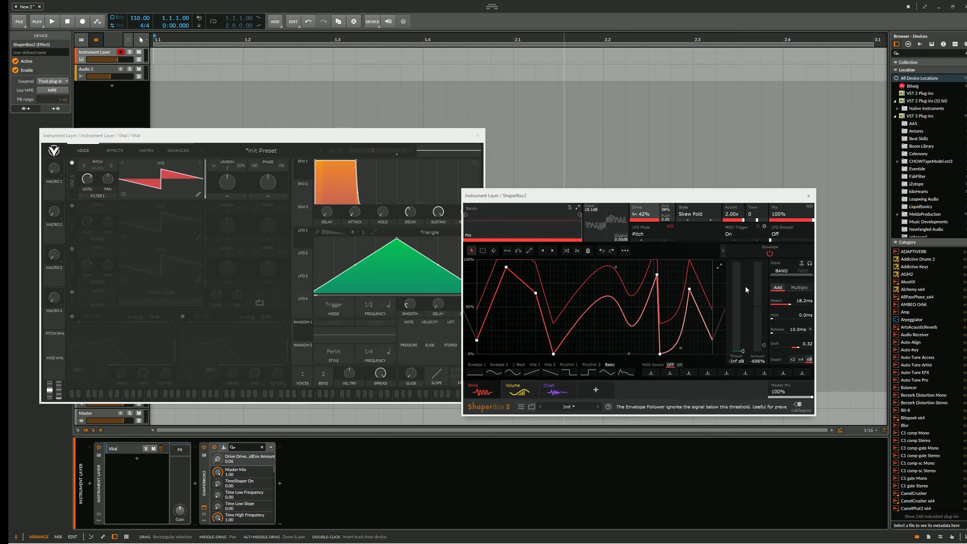
{"action": "mouse_move", "coordinate": [731, 345]}
{"action": "left_mouse_down"}
{"action": "mouse_move", "coordinate": [737, 262]}
{"action": "mouse_move", "coordinate": [741, 377]}
{"action": "left_mouse_up"}
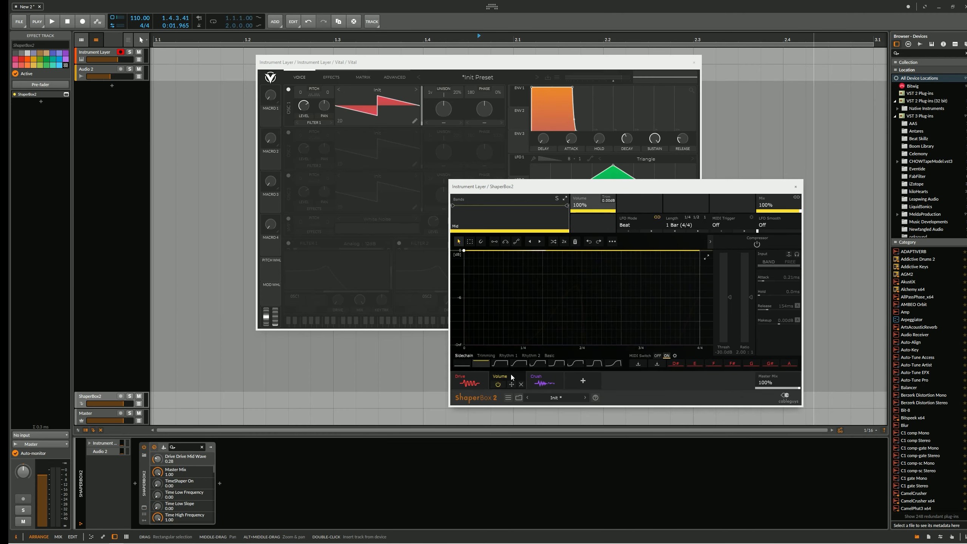
Step: Enable the Volume shaper's compressor, set its attack to 0.010 ms and release to 68.9 ms, and lower its threshold
{"action": "left_click", "coordinate": [757, 244]}
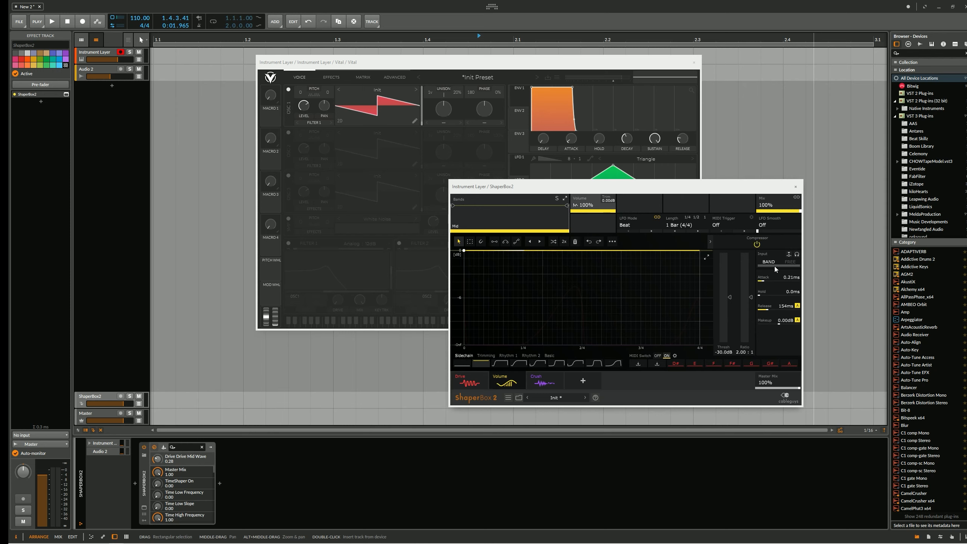
{"action": "mouse_move", "coordinate": [476, 389]}
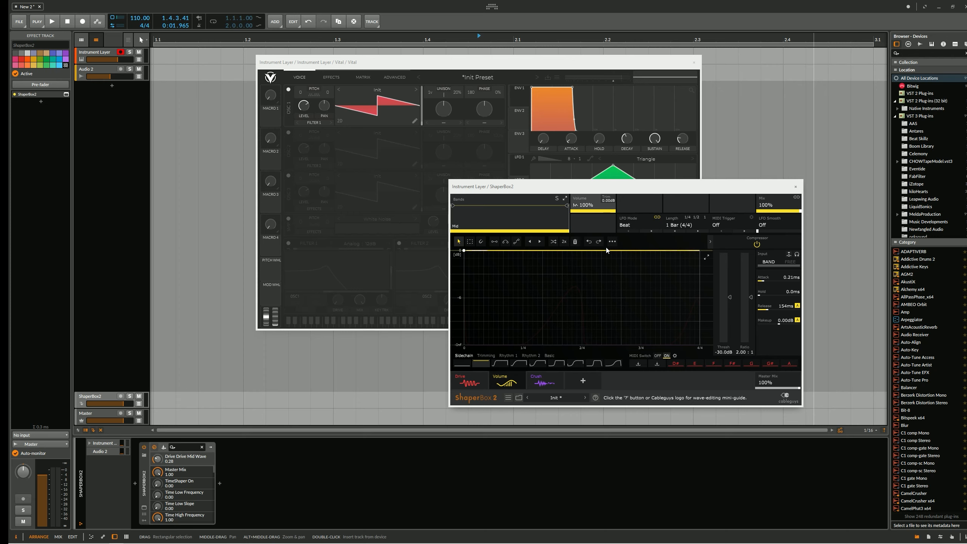
{"action": "left_click_drag", "start_coordinate": [606, 187], "coordinate": [605, 212]}
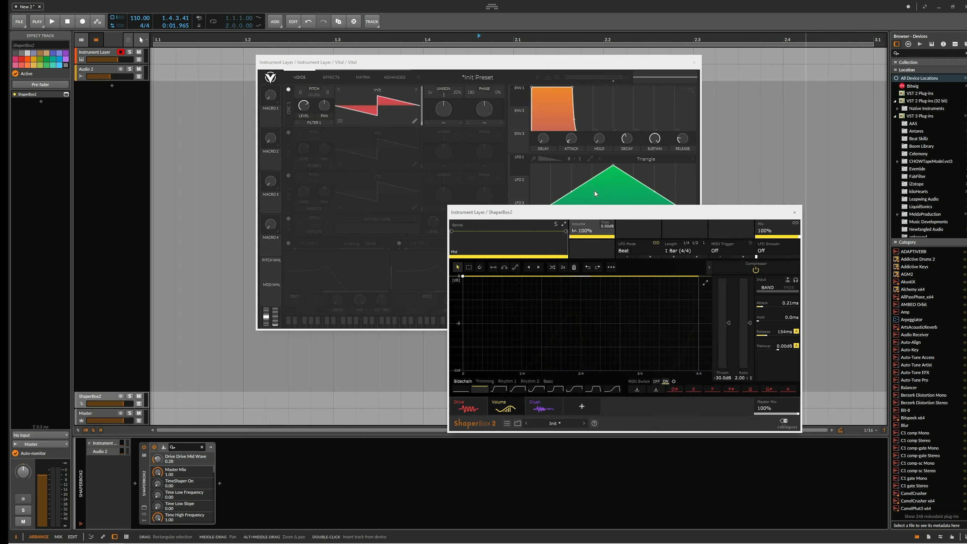
{"action": "left_click", "coordinate": [642, 405]}
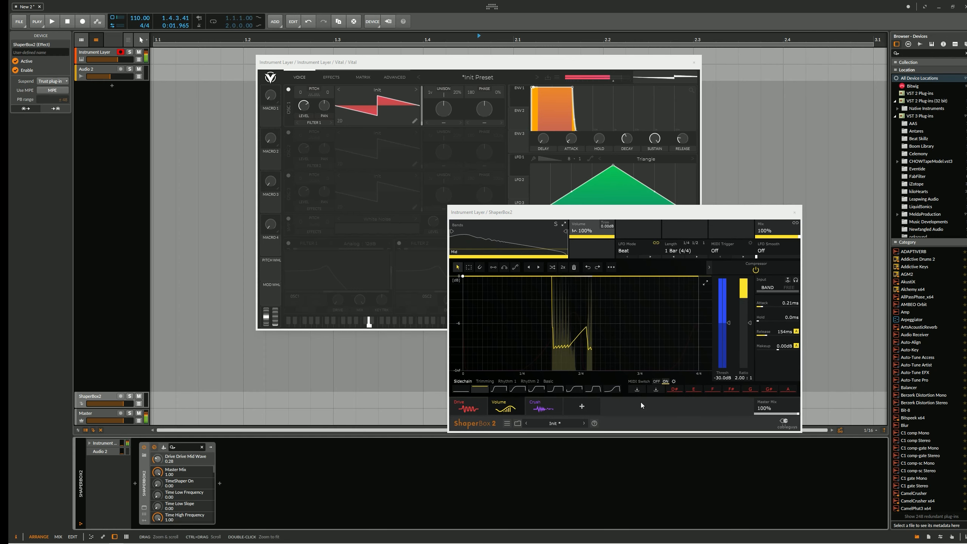
{"action": "left_click_drag", "start_coordinate": [786, 303], "coordinate": [783, 344]}
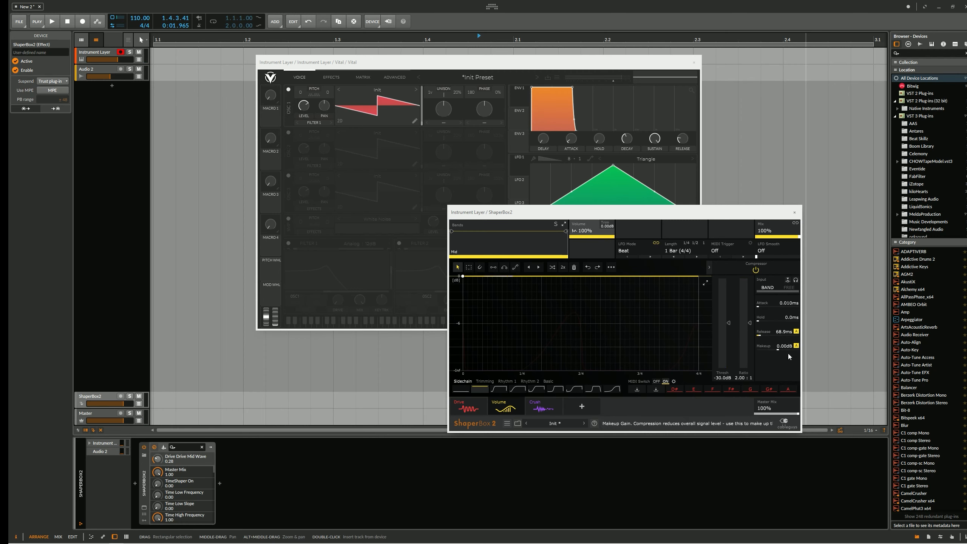
{"action": "left_click_drag", "start_coordinate": [729, 323], "coordinate": [729, 344]}
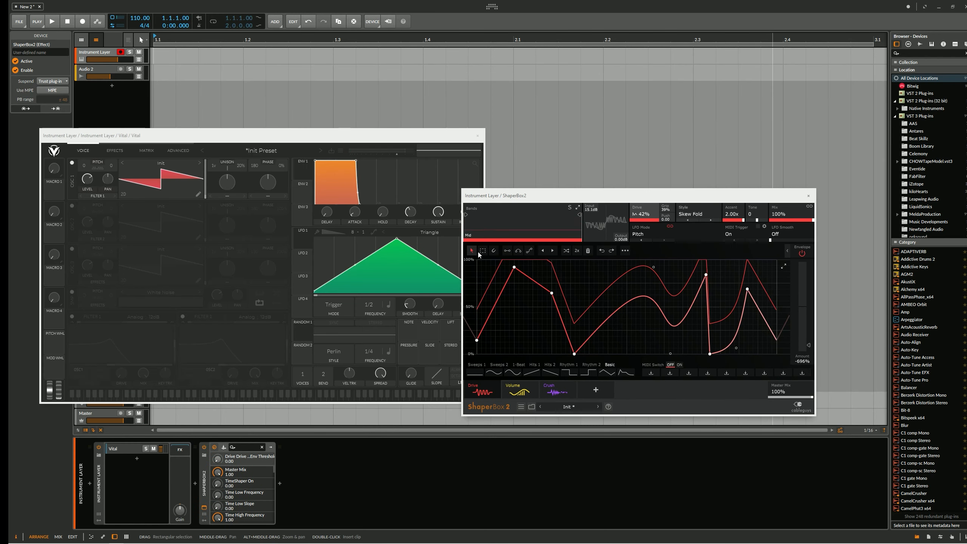
Step: Try the range selection on the Drive LFO curve and bend the rise after its middle low point to about position 0.391, 68% drive
{"action": "left_click", "coordinate": [483, 251]}
{"action": "left_click_drag", "start_coordinate": [509, 263], "coordinate": [675, 359]}
{"action": "double_click", "coordinate": [631, 330]}
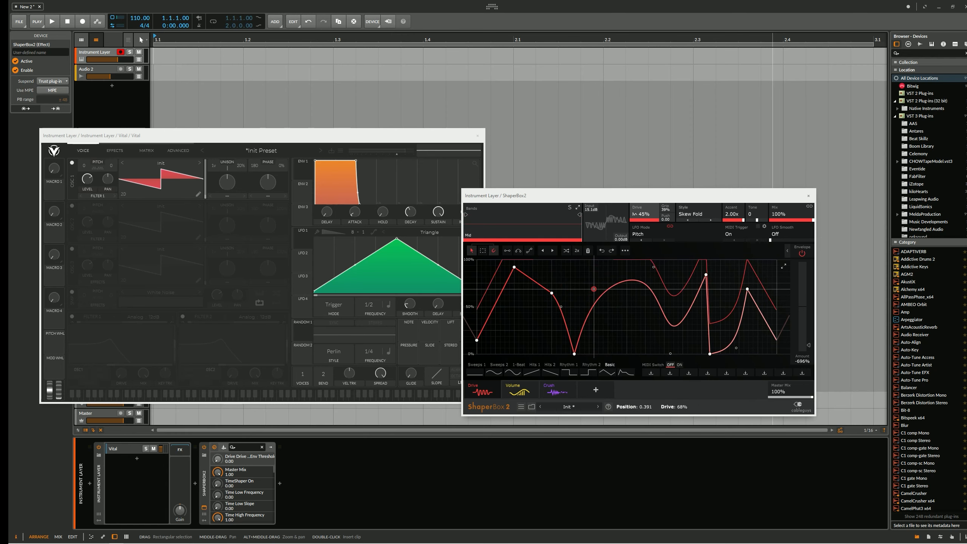
{"action": "left_click_drag", "start_coordinate": [632, 330], "coordinate": [595, 283]}
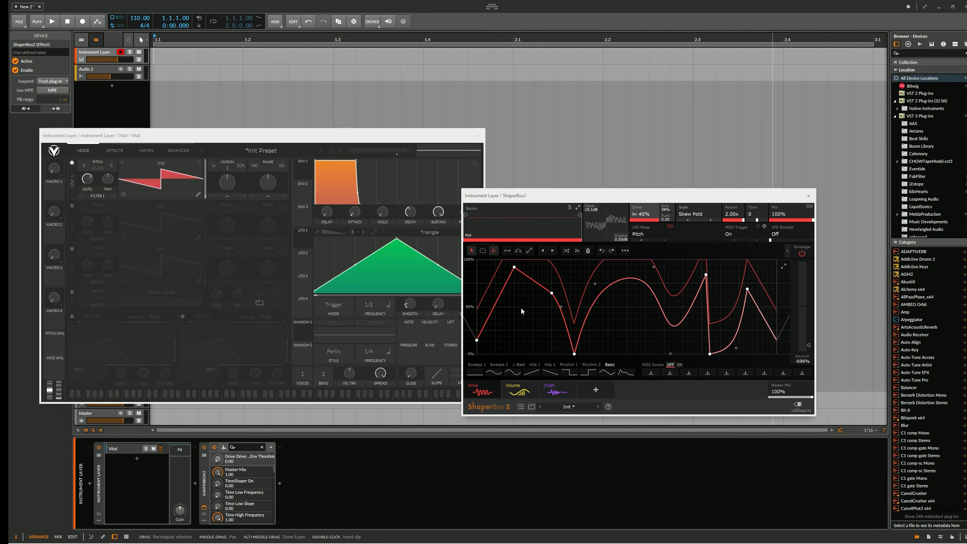
Step: Overwrite the Drive LFO curve with straight ramp segments of varying length and height, using the line pen
{"action": "left_click", "coordinate": [507, 252]}
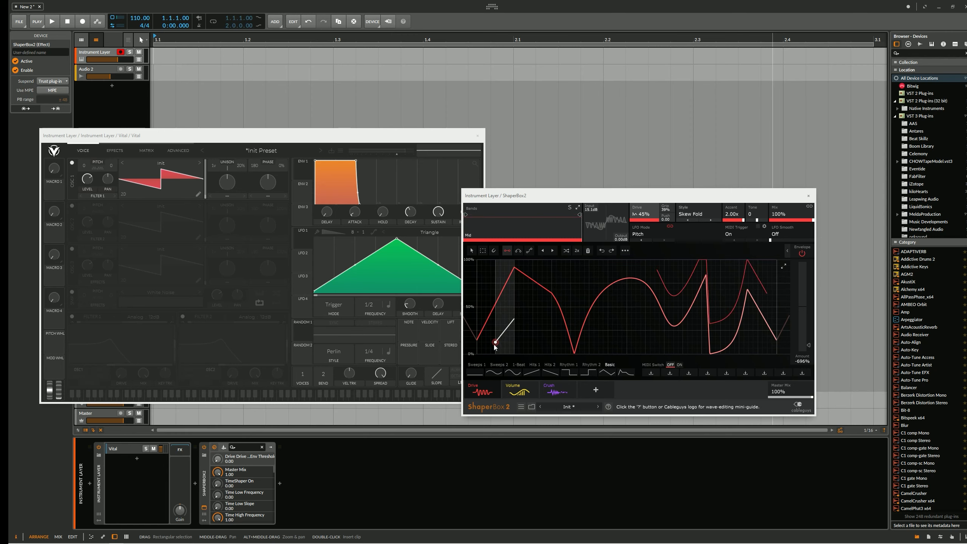
{"action": "mouse_move", "coordinate": [486, 348]}
{"action": "left_mouse_down"}
{"action": "mouse_move", "coordinate": [540, 281]}
{"action": "mouse_move", "coordinate": [605, 264]}
{"action": "mouse_move", "coordinate": [781, 290]}
{"action": "mouse_move", "coordinate": [565, 272]}
{"action": "left_mouse_up"}
{"action": "mouse_move", "coordinate": [575, 350]}
{"action": "left_mouse_down"}
{"action": "mouse_move", "coordinate": [650, 270]}
{"action": "mouse_move", "coordinate": [585, 322]}
{"action": "left_mouse_up"}
{"action": "mouse_move", "coordinate": [580, 301]}
{"action": "left_mouse_down"}
{"action": "mouse_move", "coordinate": [566, 341]}
{"action": "mouse_move", "coordinate": [584, 353]}
{"action": "left_mouse_up"}
{"action": "mouse_move", "coordinate": [637, 289]}
{"action": "left_mouse_down"}
{"action": "mouse_move", "coordinate": [669, 354]}
{"action": "mouse_move", "coordinate": [608, 275]}
{"action": "left_mouse_up"}
{"action": "left_click_drag", "start_coordinate": [547, 338], "coordinate": [595, 266]}
{"action": "left_click_drag", "start_coordinate": [697, 354], "coordinate": [598, 281]}
{"action": "mouse_move", "coordinate": [697, 289]}
{"action": "left_mouse_down"}
{"action": "mouse_move", "coordinate": [729, 266]}
{"action": "mouse_move", "coordinate": [670, 265]}
{"action": "left_mouse_up"}
{"action": "left_click_drag", "start_coordinate": [481, 325], "coordinate": [562, 289]}
Step: Draw arcs across the Drive LFO curve with the arc pen, then cover it with S-curves using the S-curve pen
{"action": "left_click", "coordinate": [519, 251]}
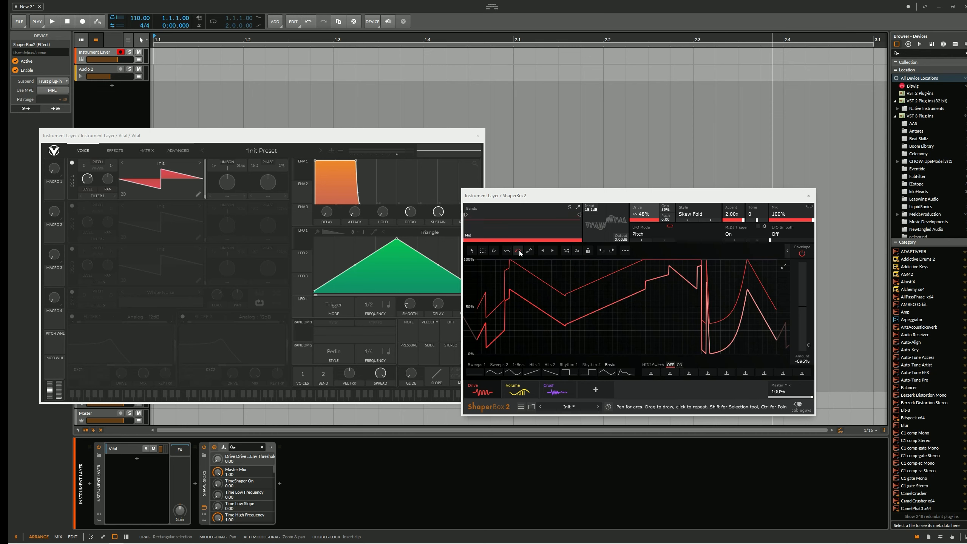
{"action": "mouse_move", "coordinate": [478, 314]}
{"action": "left_mouse_down"}
{"action": "mouse_move", "coordinate": [559, 305]}
{"action": "mouse_move", "coordinate": [613, 265]}
{"action": "left_mouse_up"}
{"action": "left_click_drag", "start_coordinate": [609, 307], "coordinate": [604, 334]}
{"action": "left_click_drag", "start_coordinate": [721, 296], "coordinate": [726, 349]}
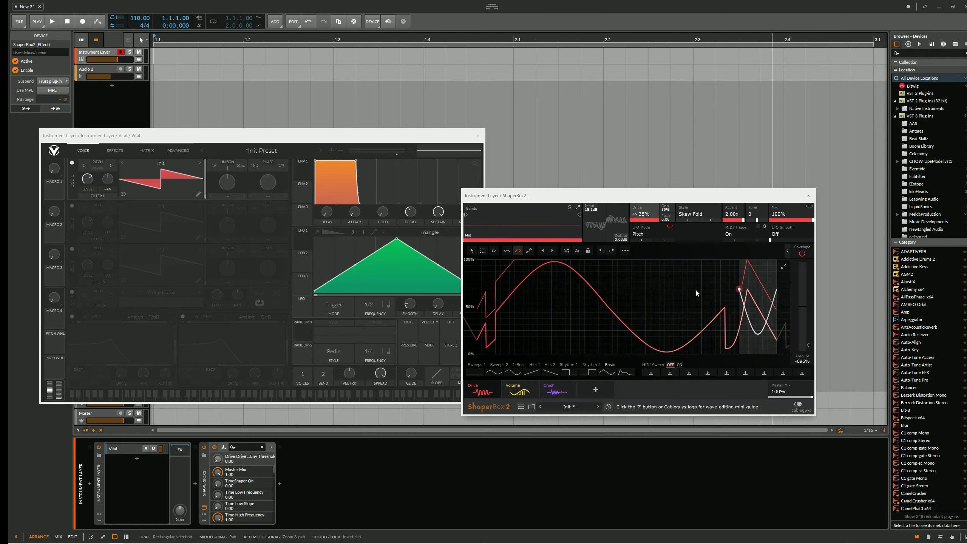
{"action": "left_click", "coordinate": [530, 250]}
{"action": "mouse_move", "coordinate": [491, 336]}
{"action": "left_mouse_down"}
{"action": "mouse_move", "coordinate": [644, 267]}
{"action": "mouse_move", "coordinate": [575, 277]}
{"action": "left_mouse_up"}
Step: Shift the entire Drive LFO wave several steps to the right, then move it back to the left
{"action": "left_click", "coordinate": [552, 251]}
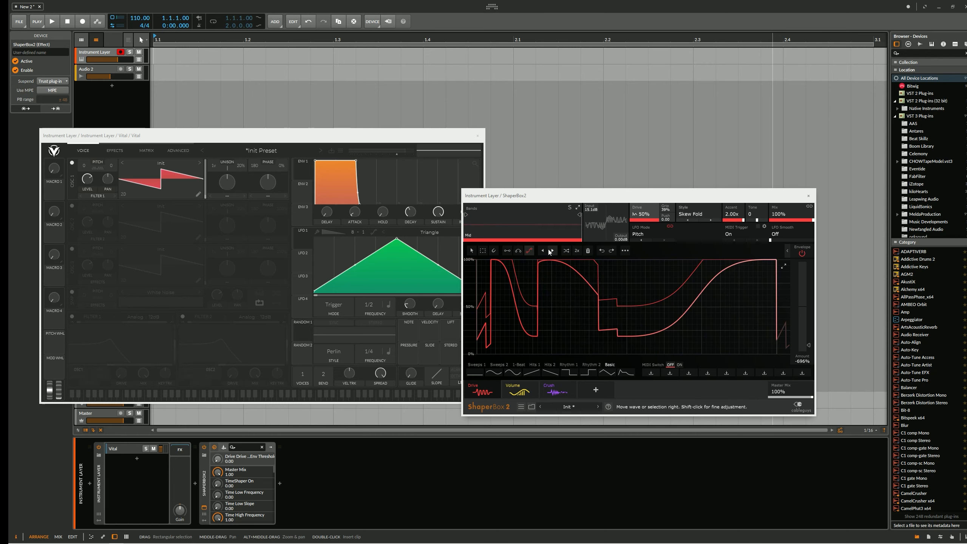
{"action": "left_click", "coordinate": [552, 252]}
{"action": "left_click", "coordinate": [552, 252]}
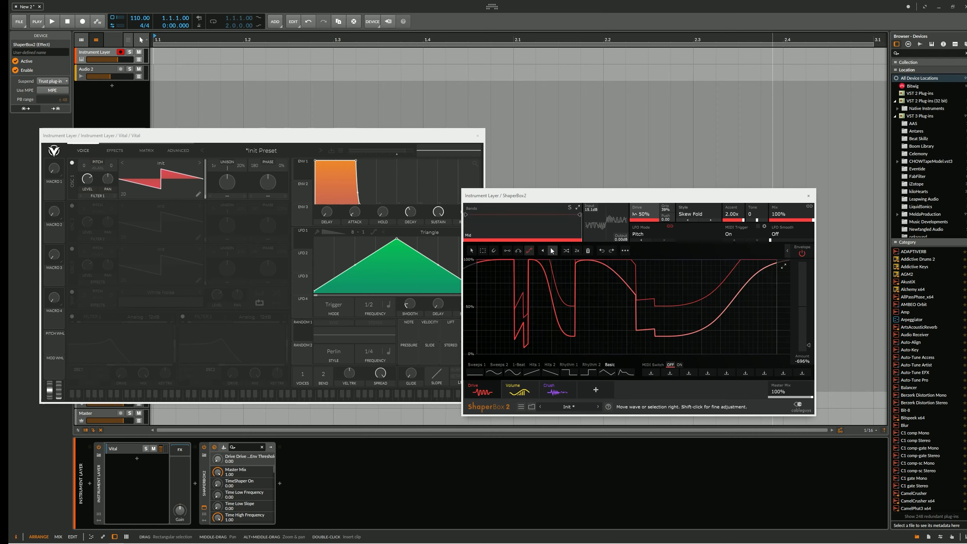
{"action": "left_click", "coordinate": [552, 252]}
{"action": "left_click", "coordinate": [552, 252]}
{"action": "left_click", "coordinate": [542, 251]}
{"action": "left_click", "coordinate": [543, 252]}
Step: Randomize the positions of all Drive LFO wave points several times
{"action": "left_click", "coordinate": [564, 254]}
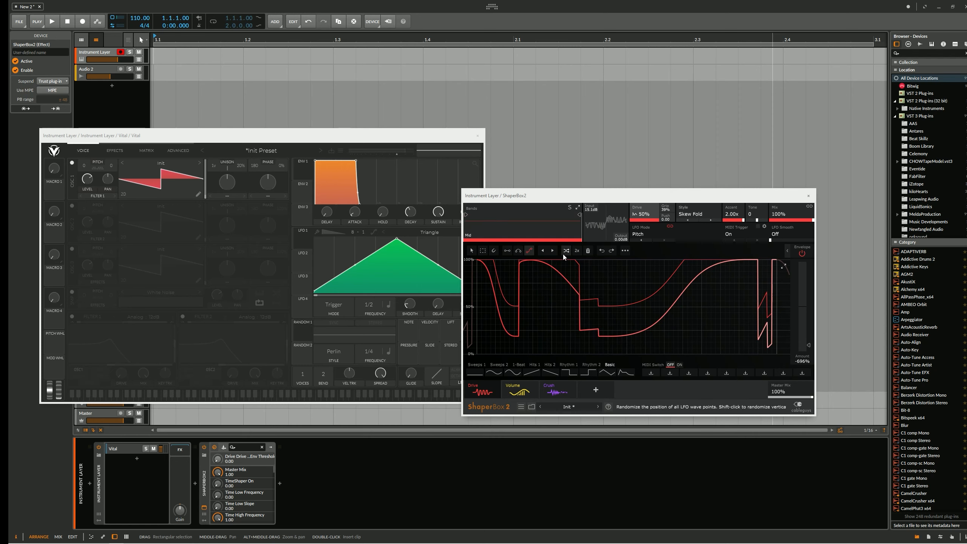
{"action": "left_click", "coordinate": [563, 253]}
{"action": "left_click", "coordinate": [563, 255]}
{"action": "left_click", "coordinate": [563, 254]}
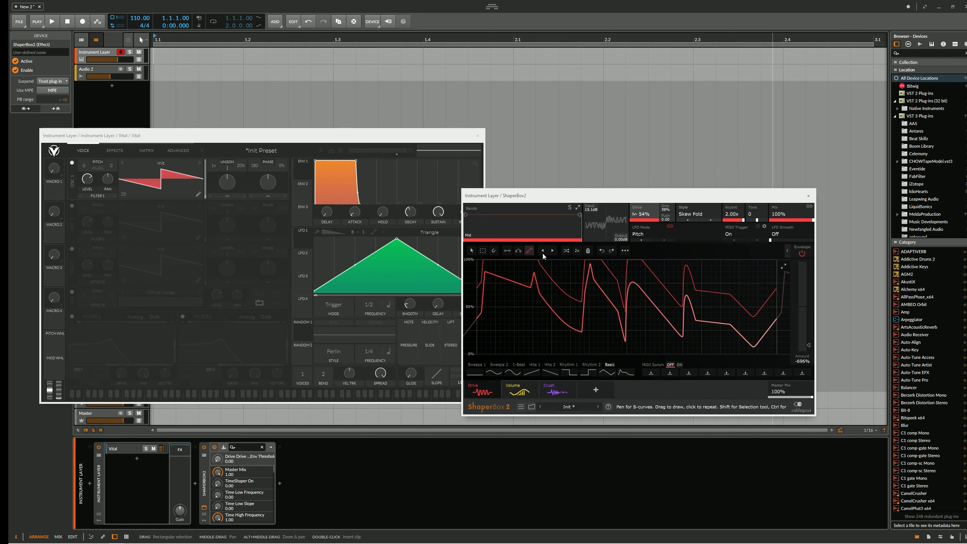
{"action": "left_click", "coordinate": [567, 250]}
{"action": "left_click", "coordinate": [569, 249]}
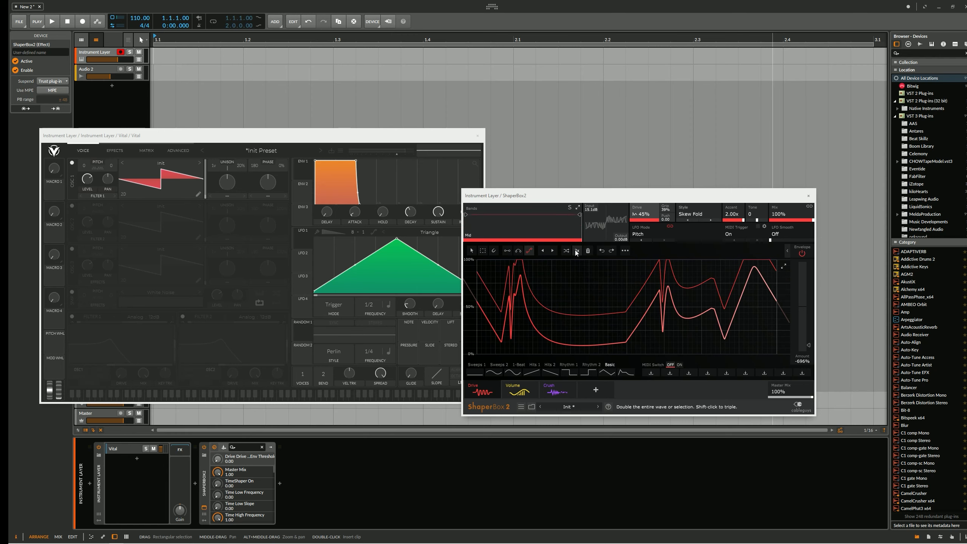
Step: Multiply the entire Drive LFO wave, trying the triple option and then doubling it
{"action": "key", "text": "shift"}
{"action": "key", "text": "shift"}
{"action": "left_click", "coordinate": [577, 252], "text": "shift"}
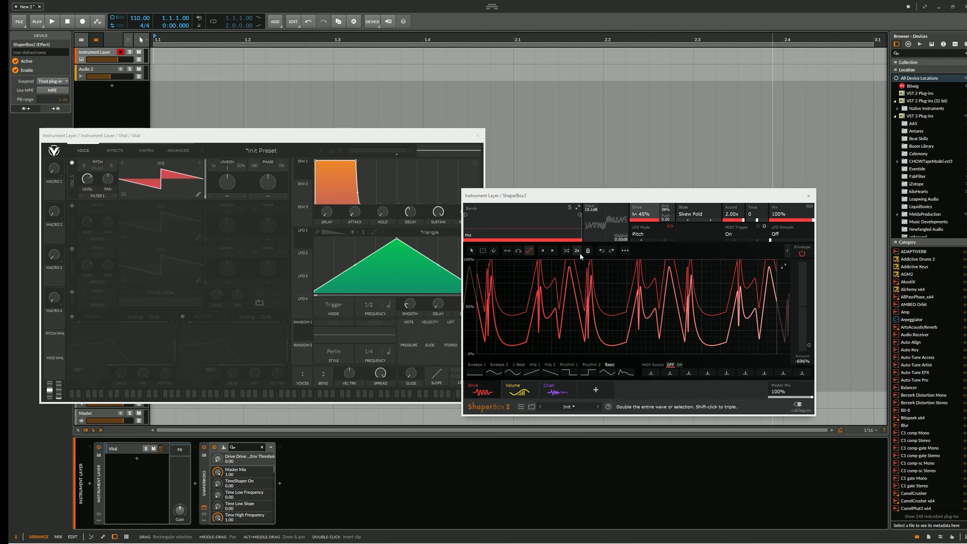
{"action": "left_click", "coordinate": [579, 253]}
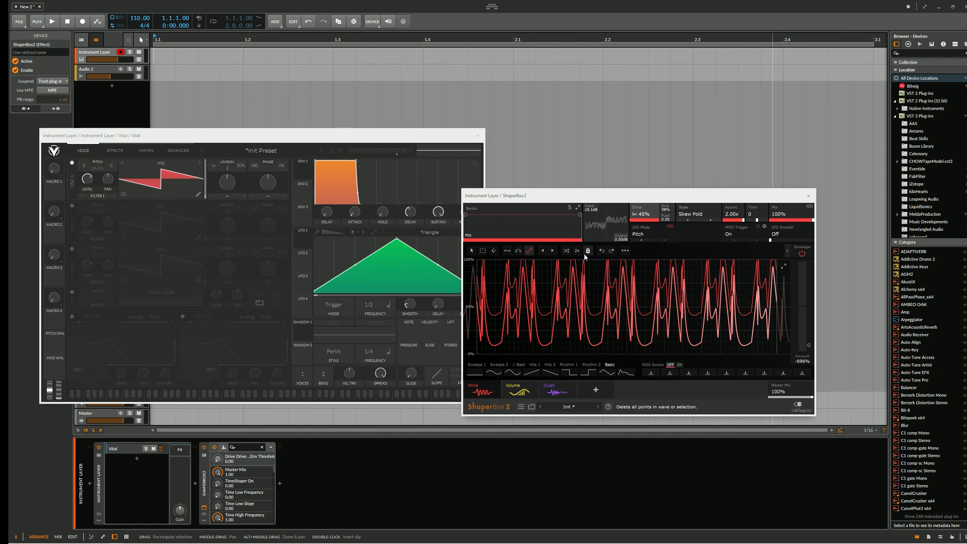
Step: Delete all points of the Drive LFO wave and open the additional wave-editing options
{"action": "left_click", "coordinate": [585, 253]}
{"action": "left_click", "coordinate": [530, 251]}
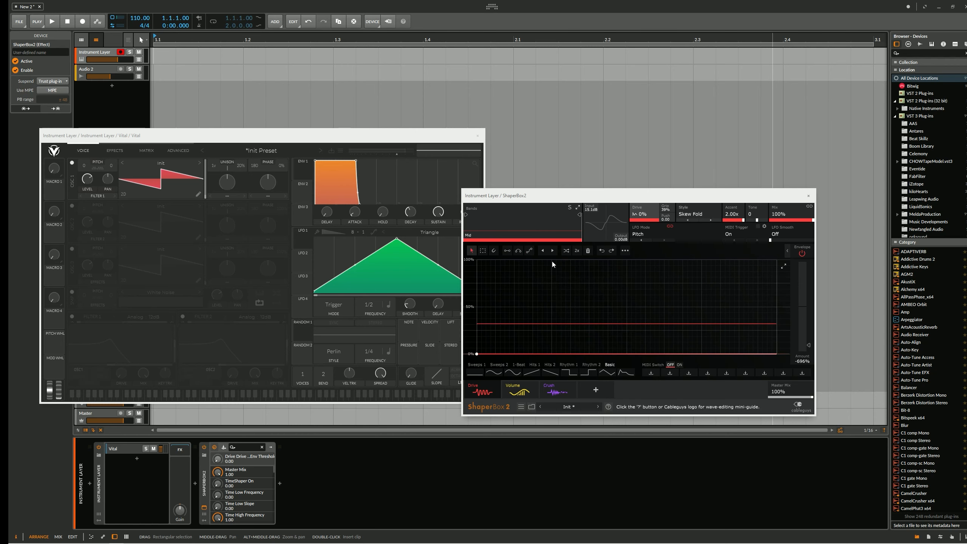
{"action": "left_click", "coordinate": [626, 252]}
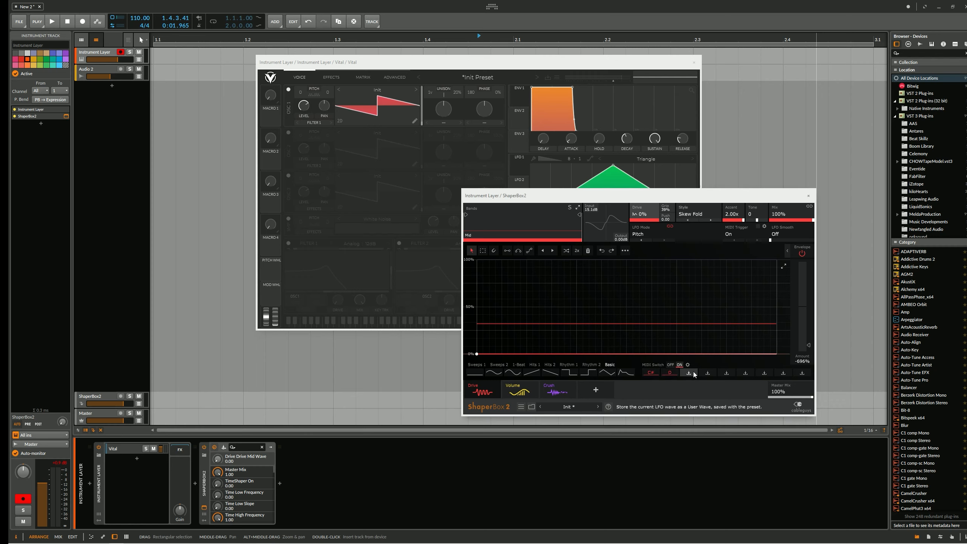
Step: Store the flat LFO wave in the remaining user wave slots up to A, then clear the C# and D slots
{"action": "left_click", "coordinate": [794, 374]}
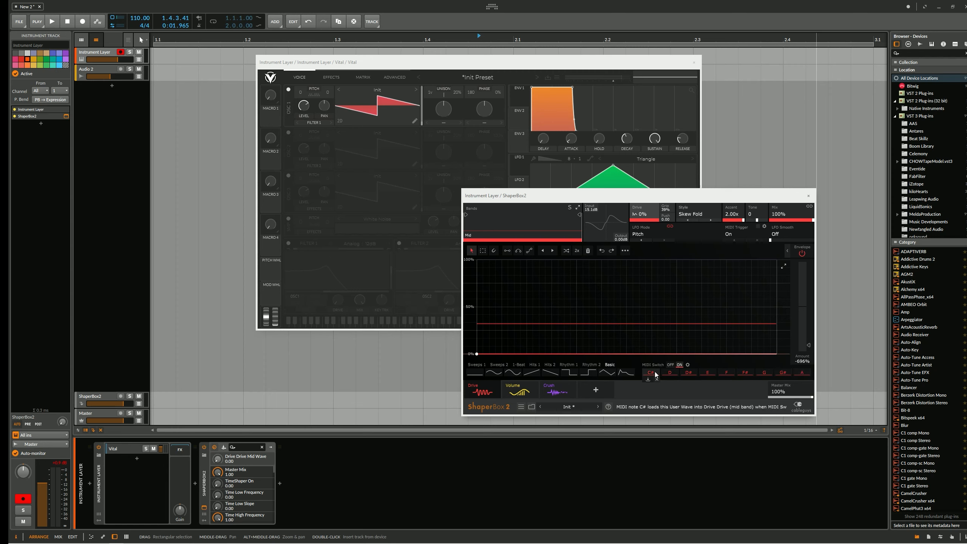
{"action": "left_click", "coordinate": [658, 379]}
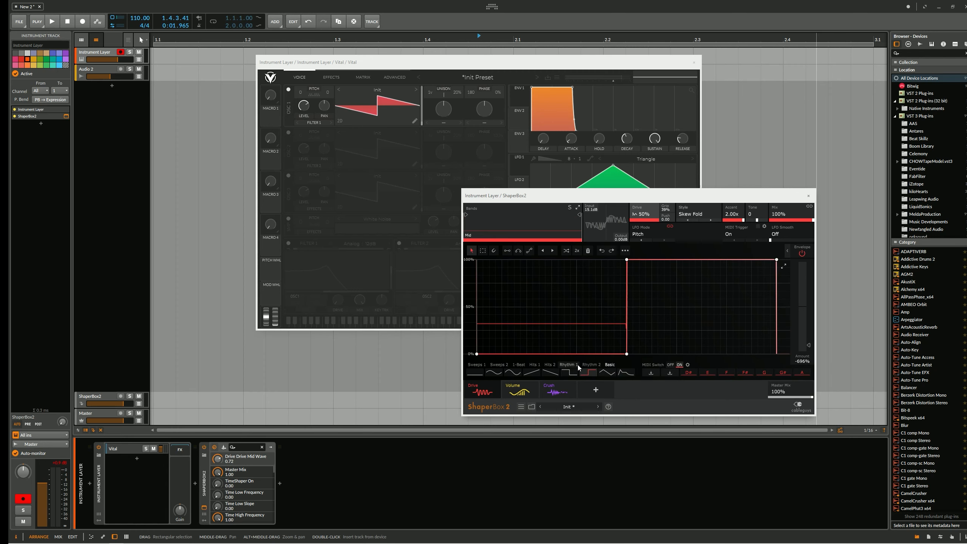
Step: Try Basic and Rhythm 2 preset waves on the Drive LFO, then load the last wave of the Sweeps 2 set
{"action": "left_click", "coordinate": [625, 373]}
{"action": "left_click", "coordinate": [606, 371]}
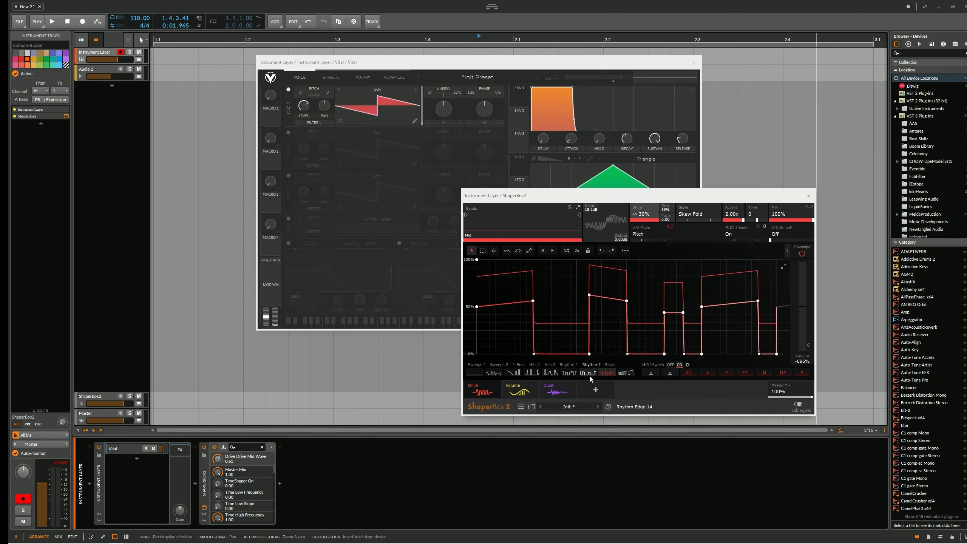
{"action": "left_click", "coordinate": [590, 375]}
{"action": "left_click", "coordinate": [495, 365]}
{"action": "left_click", "coordinate": [625, 373]}
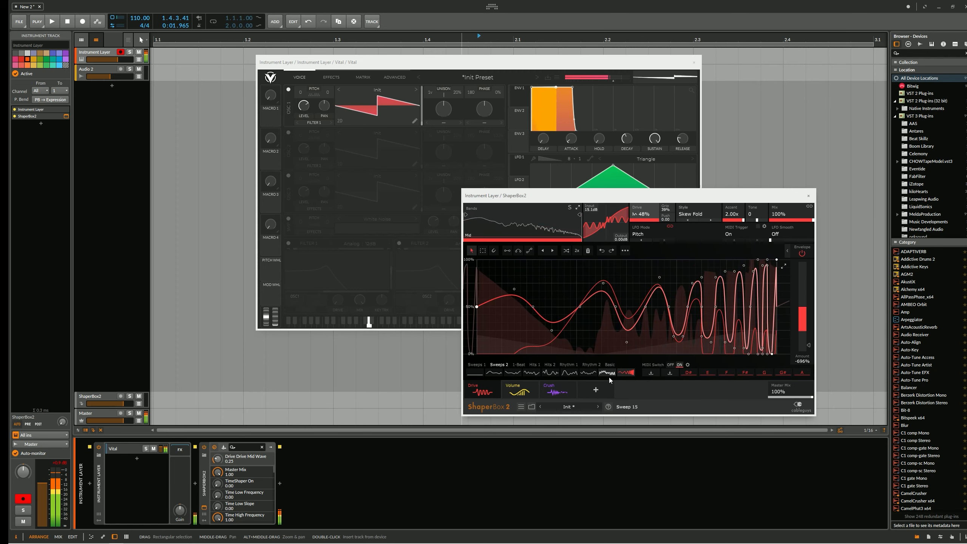
Step: Switch the Drive LFO mode to Beat and try out several preset waves from the Sweeps 1 set
{"action": "left_click", "coordinate": [641, 240]}
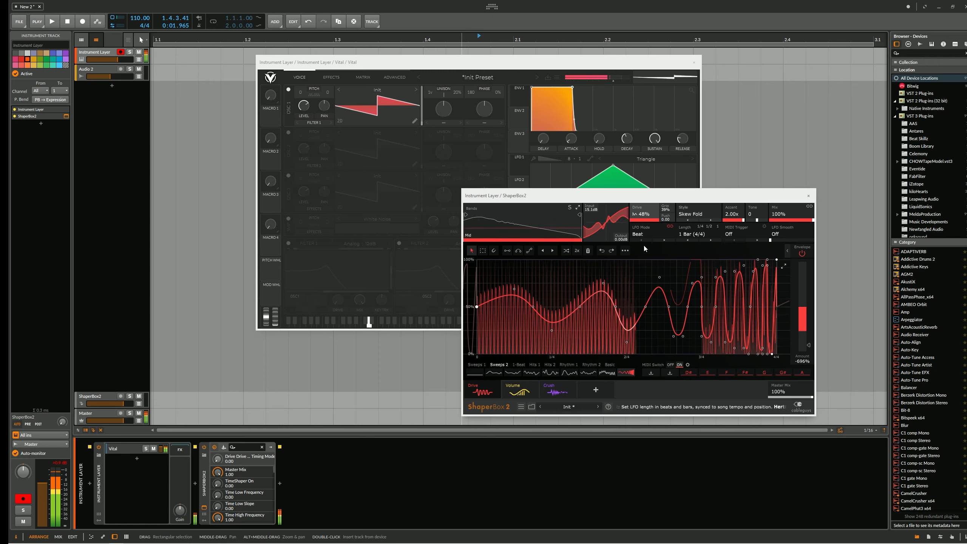
{"action": "left_click", "coordinate": [477, 364]}
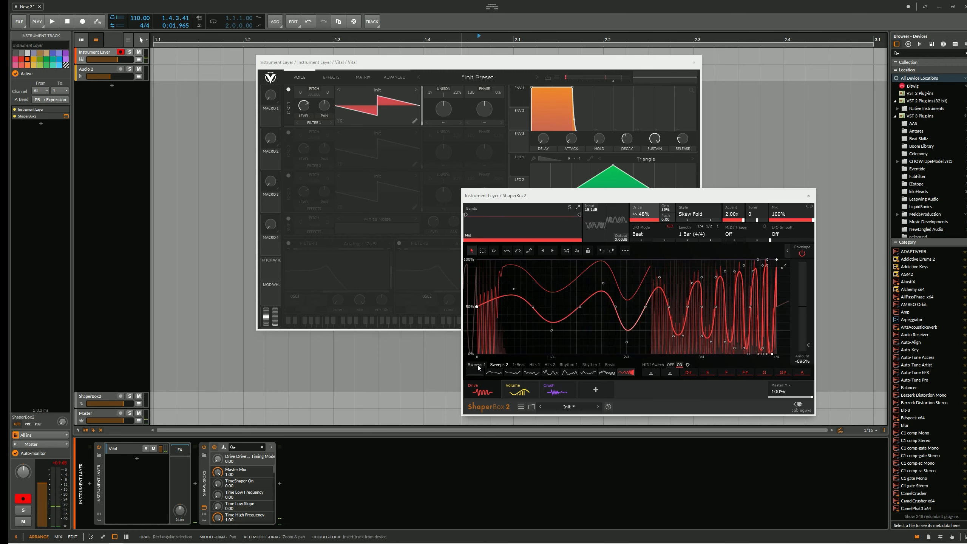
{"action": "left_click", "coordinate": [514, 372]}
{"action": "left_click", "coordinate": [525, 376]}
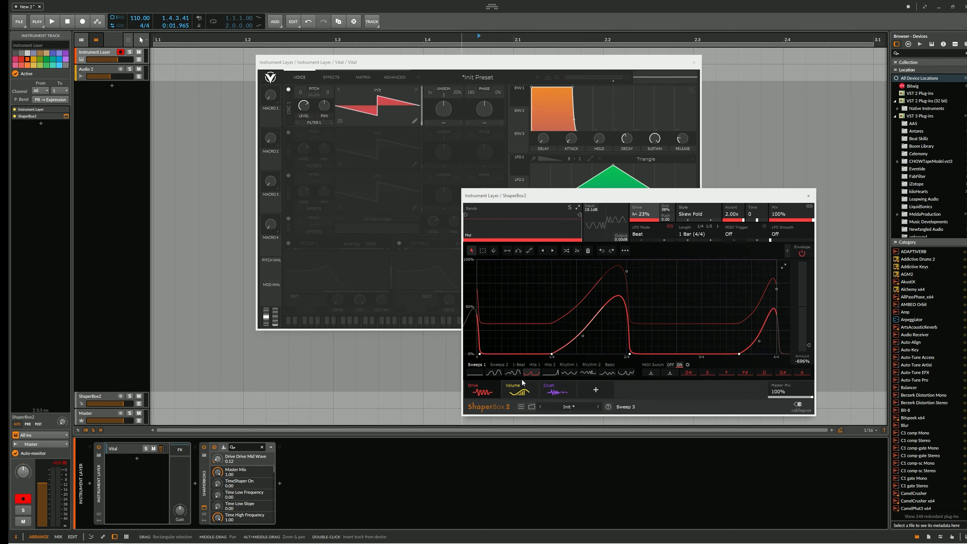
{"action": "left_click", "coordinate": [519, 375]}
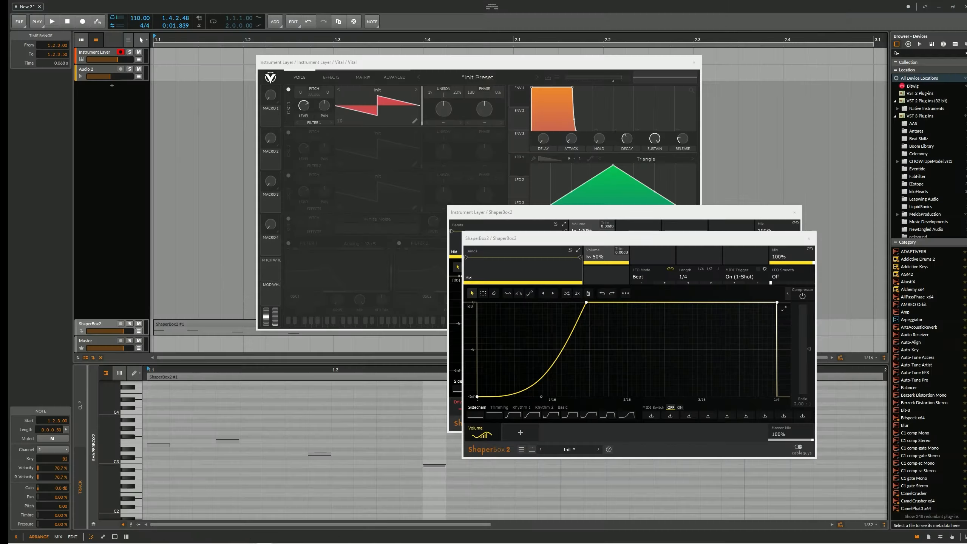
Step: Select the ShaperBox2 effect track, show its device chain, and reposition its plug-in window
{"action": "left_click", "coordinate": [110, 324]}
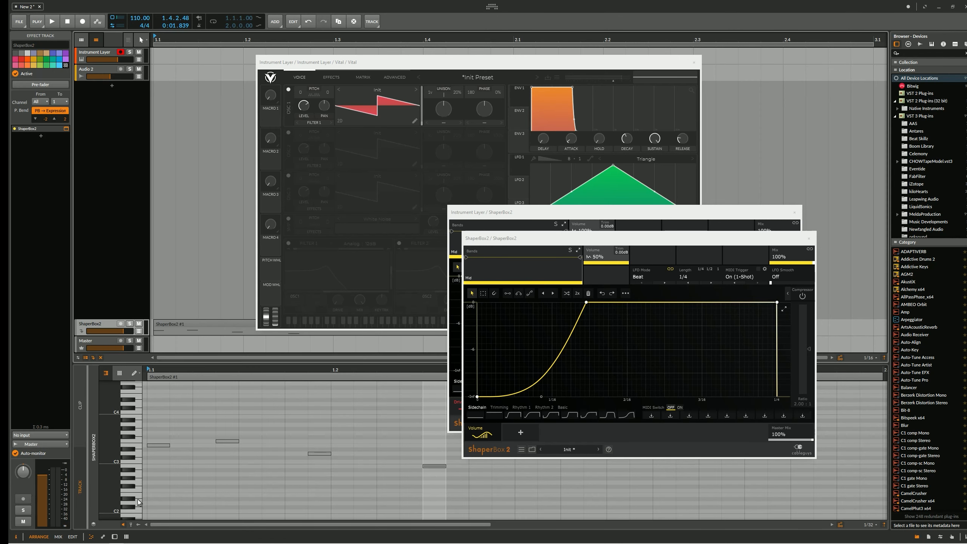
{"action": "left_click", "coordinate": [115, 537]}
{"action": "mouse_move", "coordinate": [143, 543]}
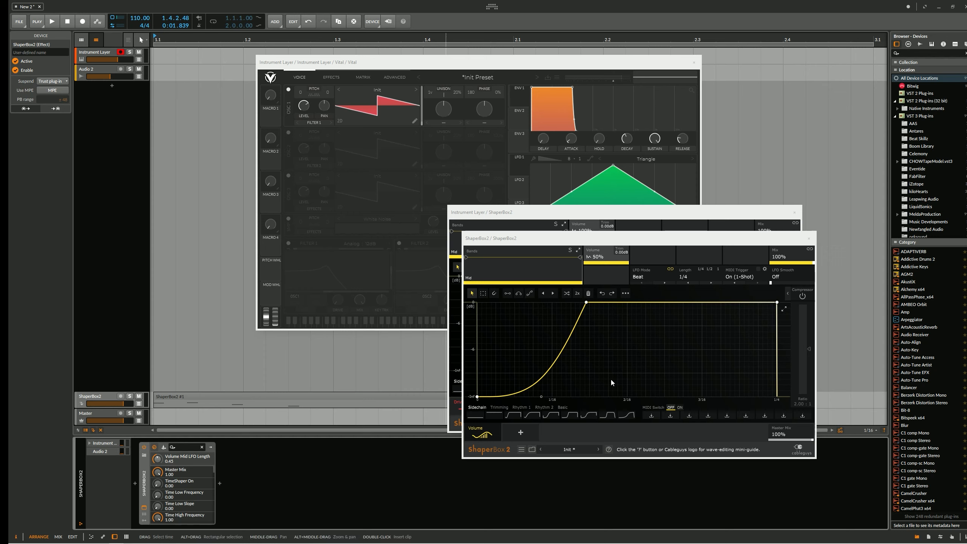
{"action": "left_click_drag", "start_coordinate": [539, 236], "coordinate": [499, 232]}
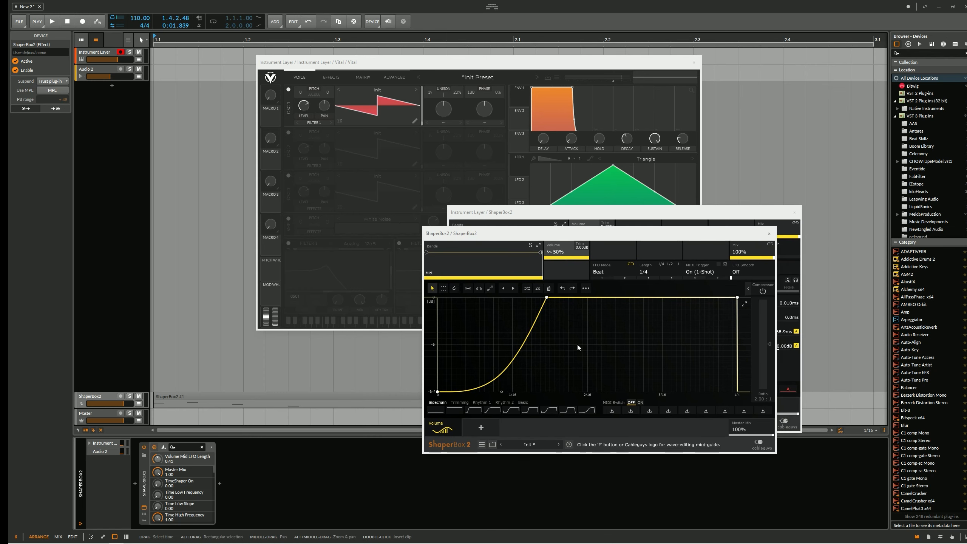
Step: Try the Volume shaper's MIDI trigger set to On, then restore it to On (1-Shot)
{"action": "left_click", "coordinate": [703, 270]}
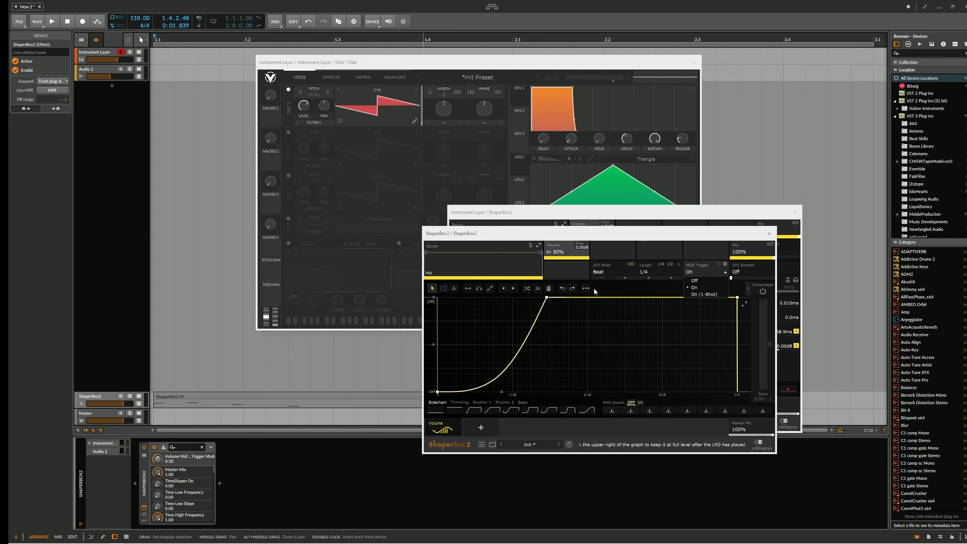
{"action": "left_click", "coordinate": [632, 291]}
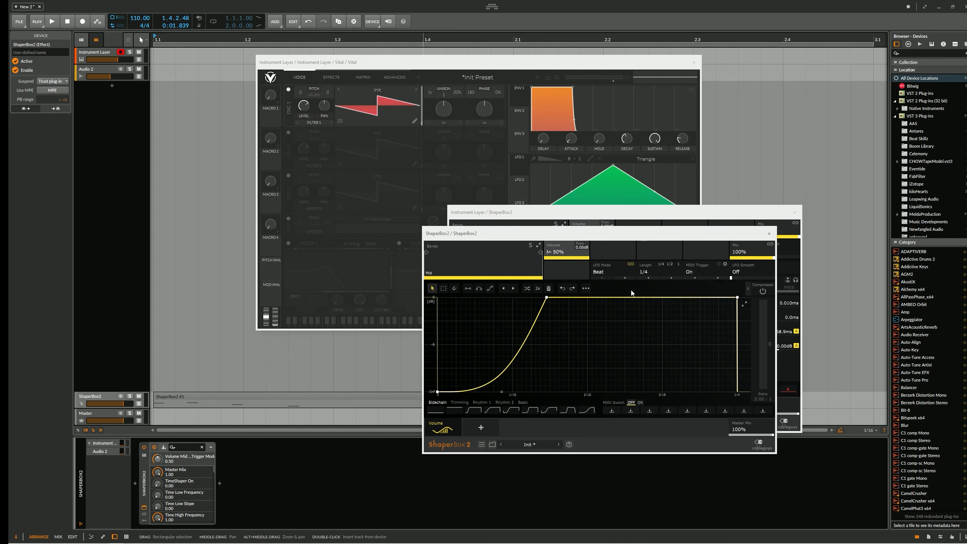
{"action": "left_click", "coordinate": [692, 264]}
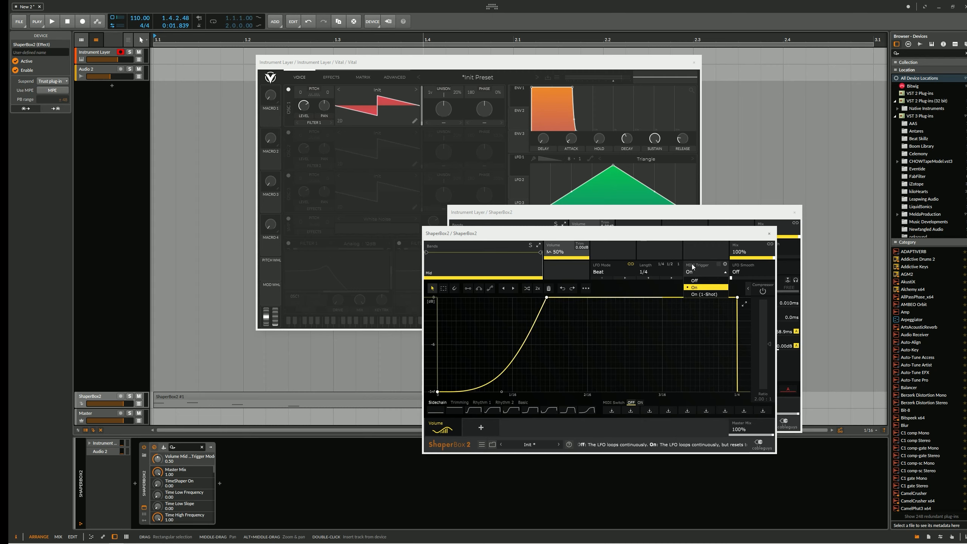
{"action": "left_click", "coordinate": [710, 296]}
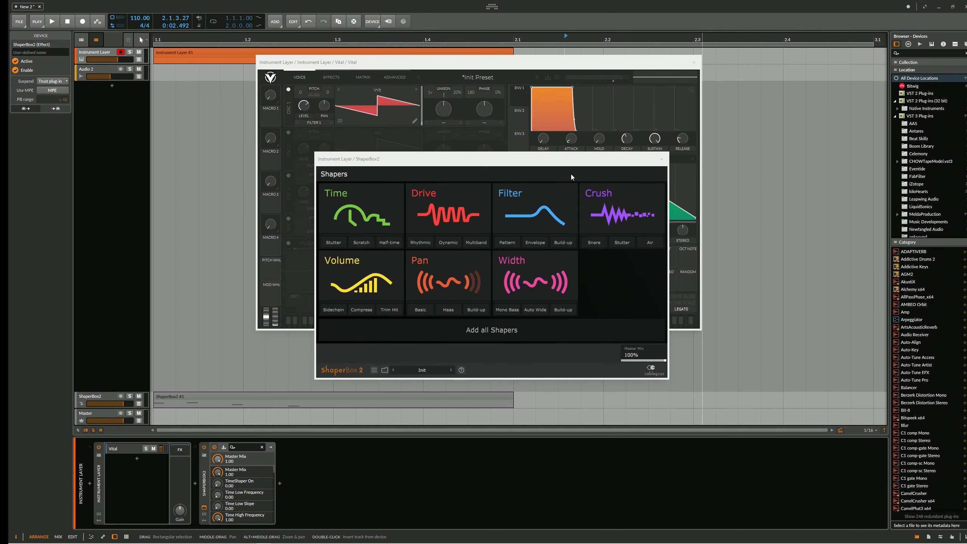
Step: Rearrange the empty ShaperBox2 window and the Vital window so they overlap less
{"action": "left_click_drag", "start_coordinate": [571, 159], "coordinate": [703, 241]}
{"action": "left_click_drag", "start_coordinate": [401, 61], "coordinate": [308, 94]}
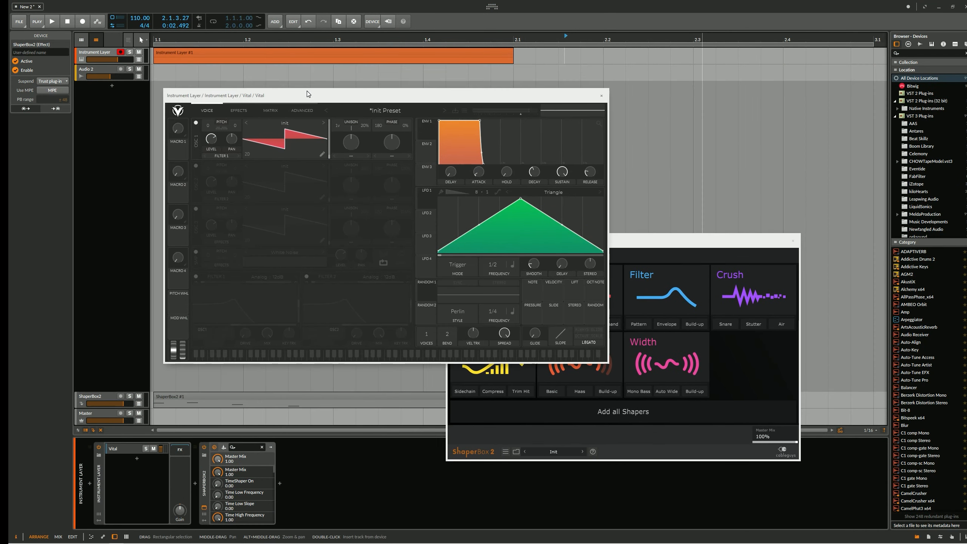
{"action": "left_click", "coordinate": [309, 494]}
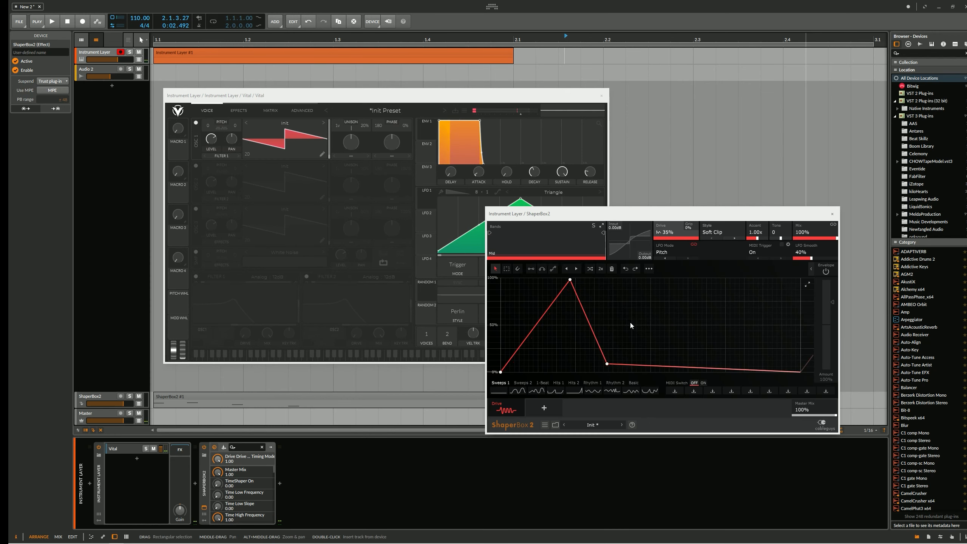
Step: Load the Sweep 6 wave on the Drive LFO, raise its second peak, and set LFO smoothing to Off
{"action": "left_click", "coordinate": [646, 290]}
{"action": "left_click", "coordinate": [616, 394]}
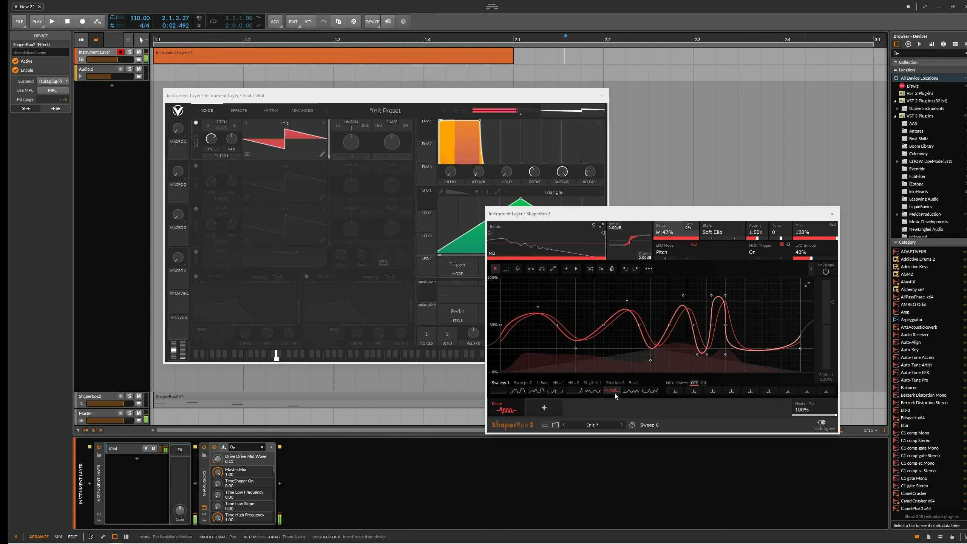
{"action": "left_click_drag", "start_coordinate": [628, 301], "coordinate": [623, 283]}
{"action": "left_click_drag", "start_coordinate": [802, 257], "coordinate": [781, 259]}
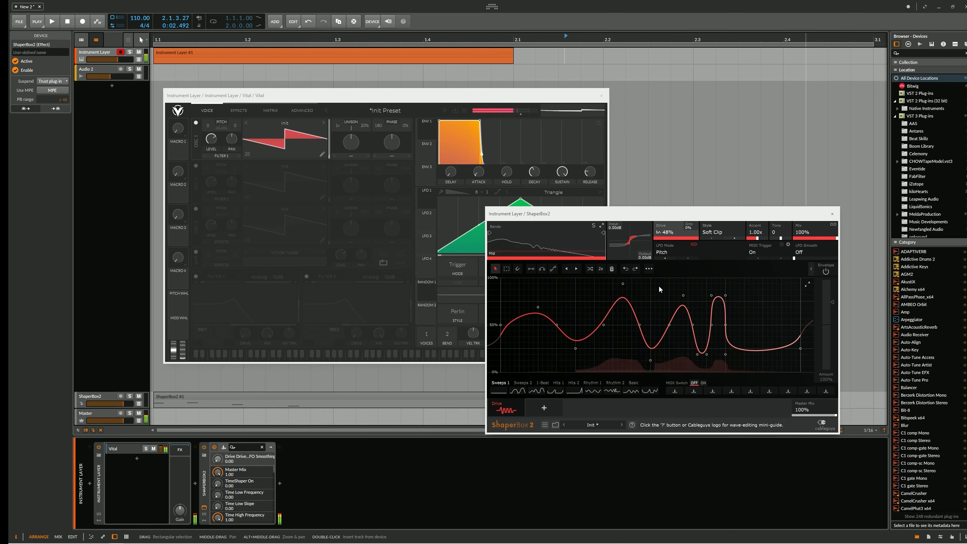
Step: Reposition the ShaperBox2 window, lower the Drive curve's first trough at position 0.250, and double the entire wave
{"action": "left_click_drag", "start_coordinate": [579, 214], "coordinate": [502, 219]}
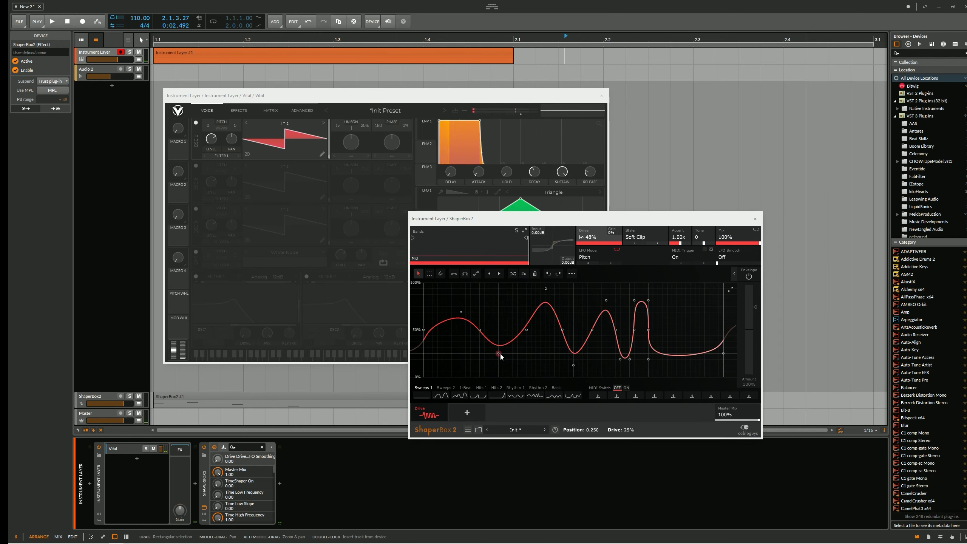
{"action": "left_click_drag", "start_coordinate": [502, 354], "coordinate": [500, 376]}
{"action": "left_click", "coordinate": [523, 274]}
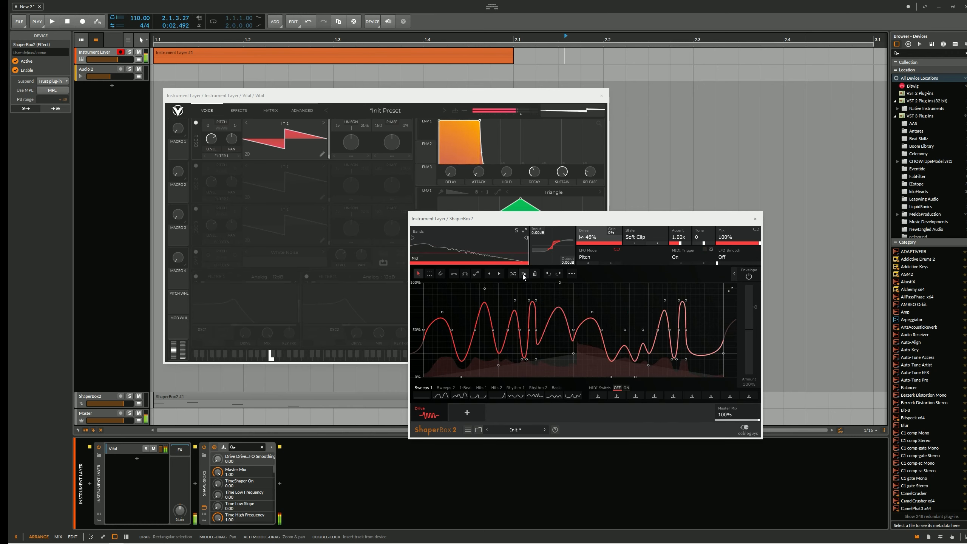
Step: Randomize the Drive LFO wave's points and set the distortion style to Skew Fold
{"action": "left_click", "coordinate": [514, 274]}
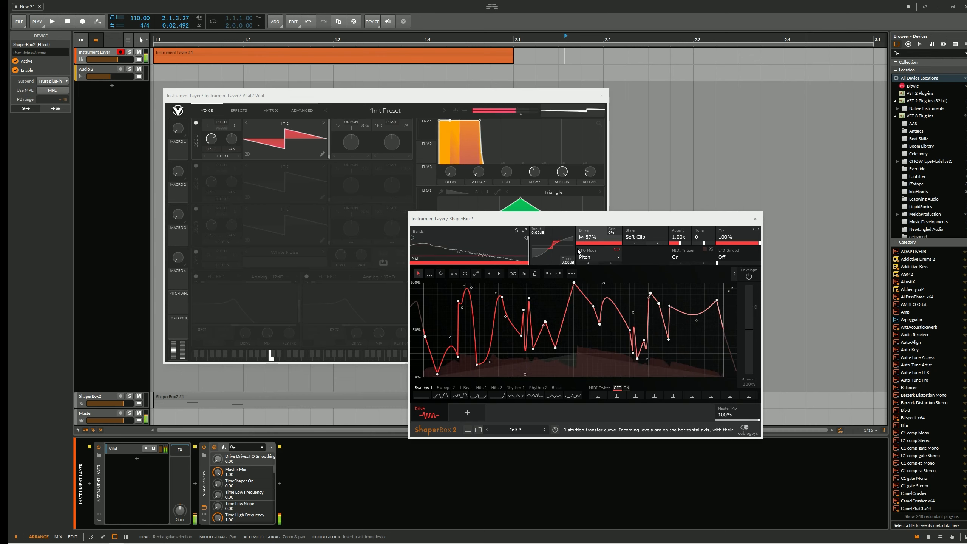
{"action": "left_click", "coordinate": [644, 236]}
{"action": "left_click", "coordinate": [642, 328]}
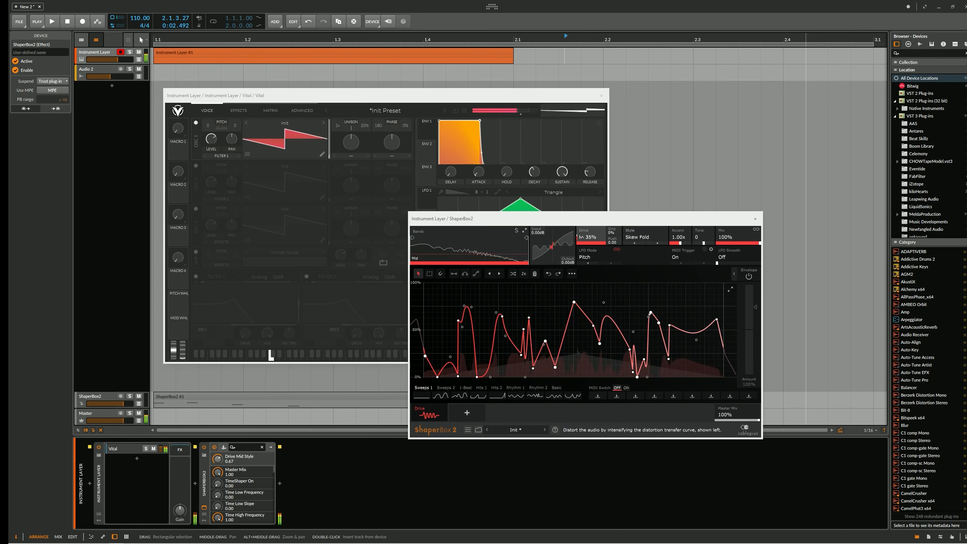
Step: Change the Drive shaper's distortion style to Sine Fold
{"action": "left_click", "coordinate": [643, 237]}
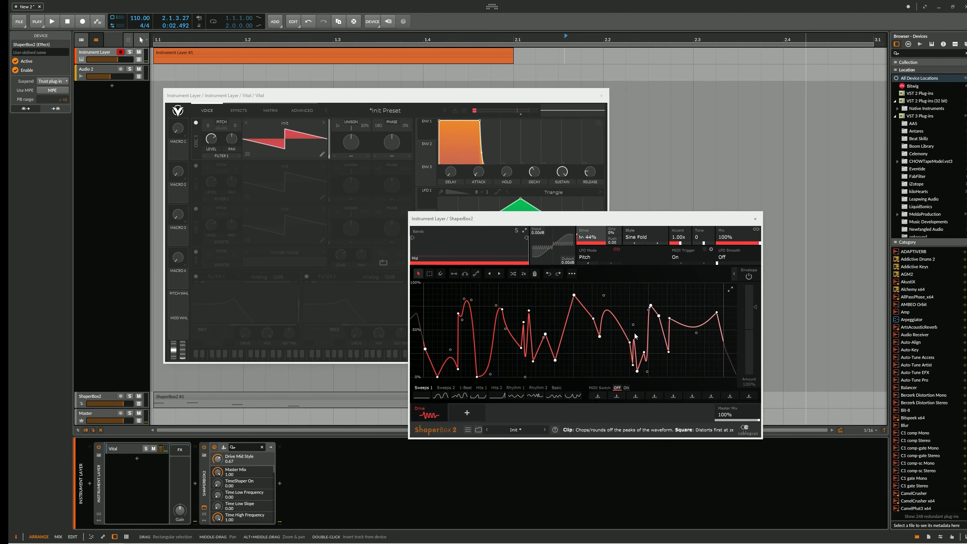
{"action": "left_click", "coordinate": [636, 335]}
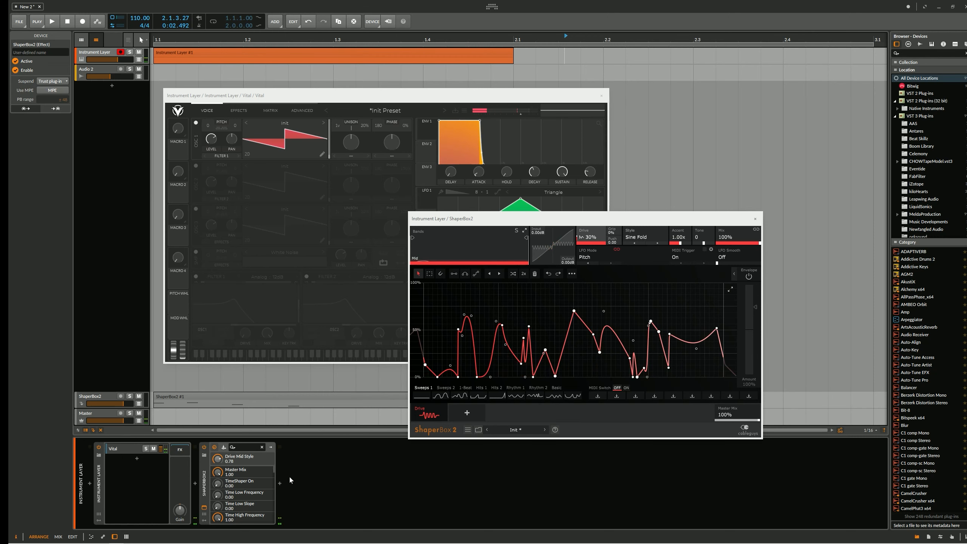
Step: Add a Filter shaper, using the 12dB Clean BP type with an LFO length of 1/4
{"action": "left_click", "coordinate": [466, 414]}
{"action": "left_click", "coordinate": [590, 281]}
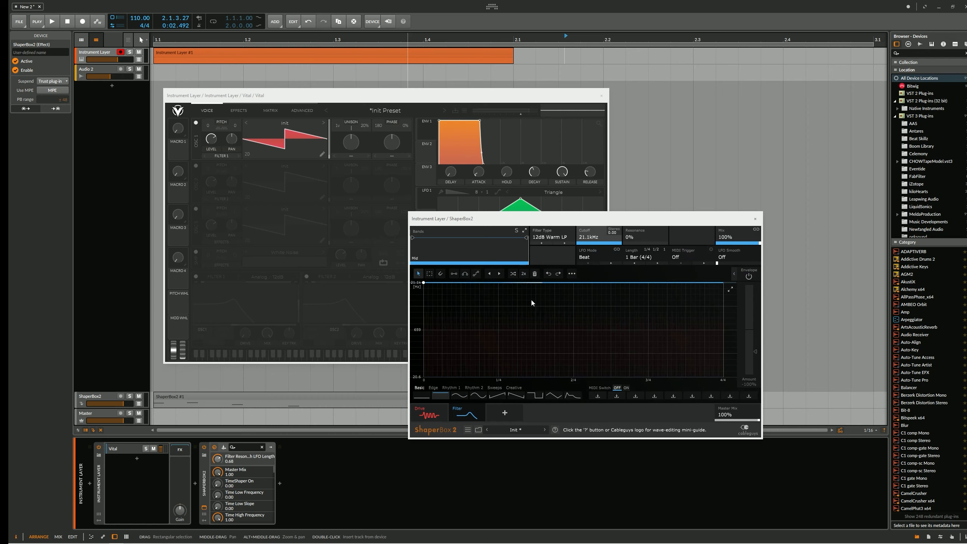
{"action": "left_click", "coordinate": [563, 237]}
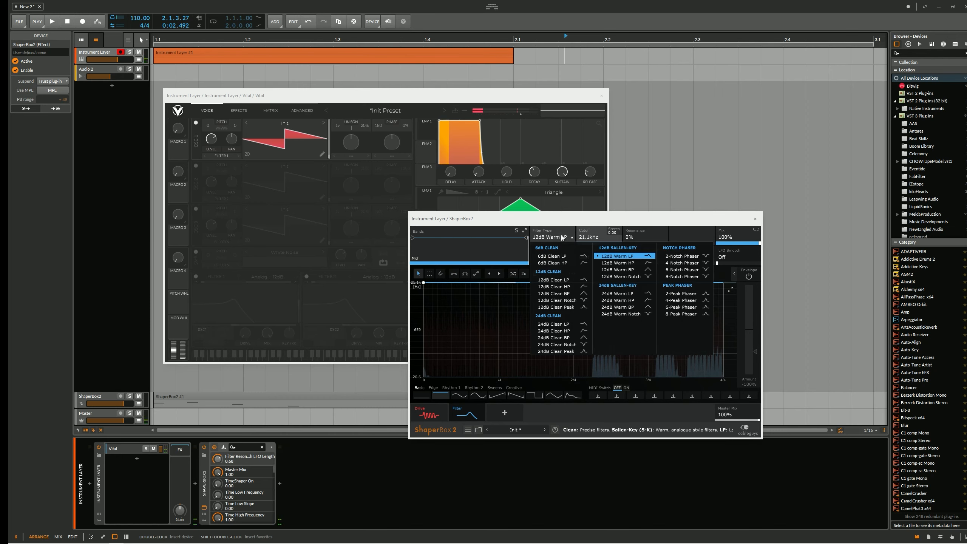
{"action": "left_click", "coordinate": [555, 293]}
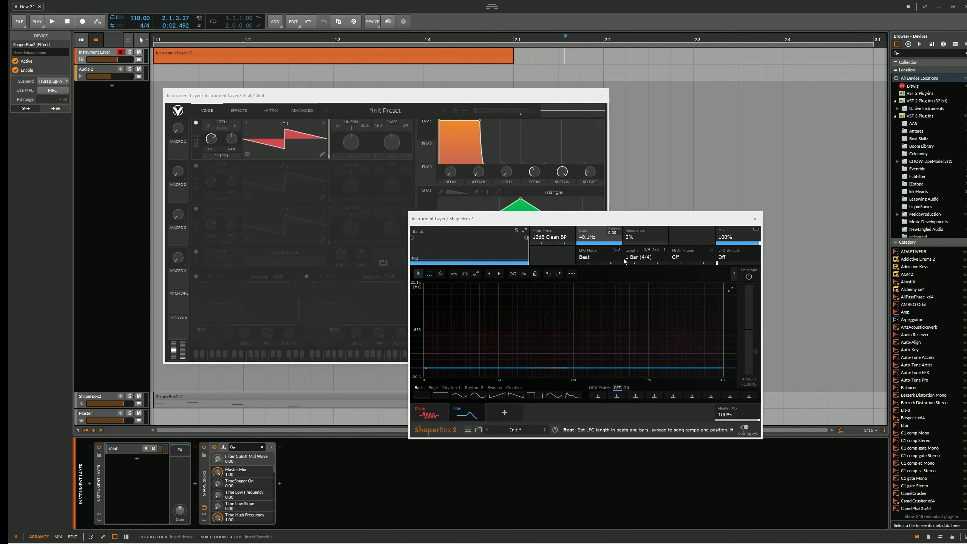
{"action": "left_click", "coordinate": [641, 257]}
{"action": "left_click", "coordinate": [640, 337]}
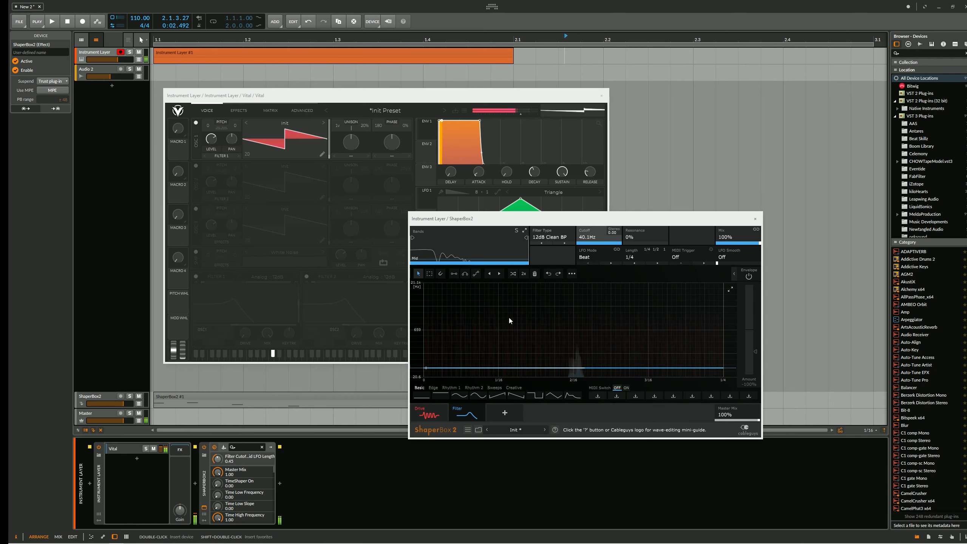
Step: Shape the Filter cutoff LFO into a rounded arch starting at about 25 Hz, and set the resonance to 19%
{"action": "left_click", "coordinate": [427, 369]}
{"action": "left_click_drag", "start_coordinate": [426, 368], "coordinate": [424, 374]}
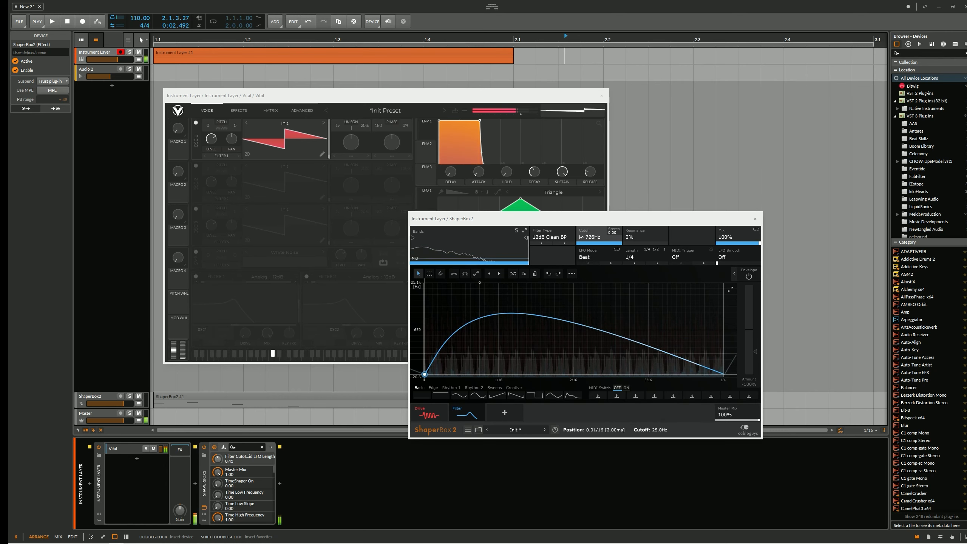
{"action": "mouse_move", "coordinate": [480, 283]}
{"action": "left_mouse_down"}
{"action": "mouse_move", "coordinate": [490, 321]}
{"action": "mouse_move", "coordinate": [489, 300]}
{"action": "left_mouse_up"}
{"action": "left_click", "coordinate": [652, 241]}
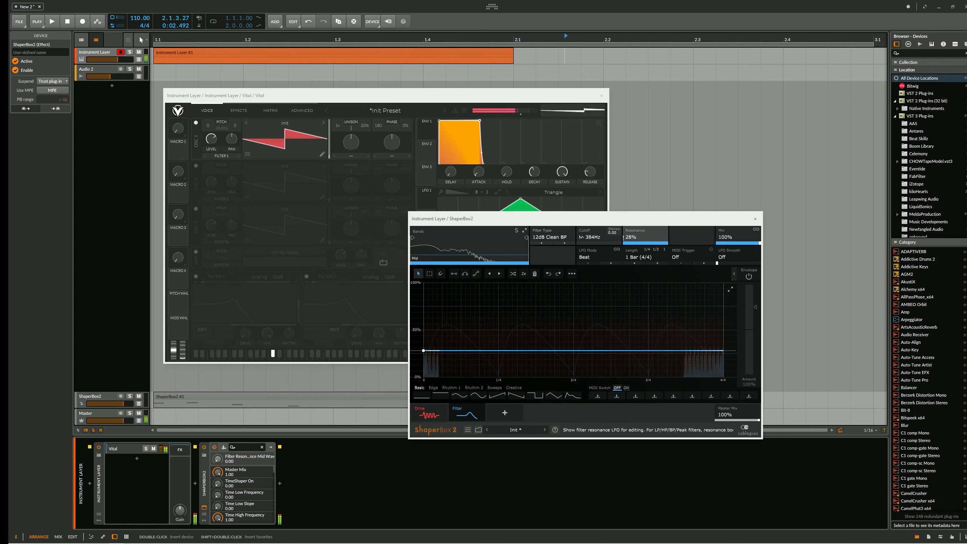
{"action": "left_click", "coordinate": [603, 238]}
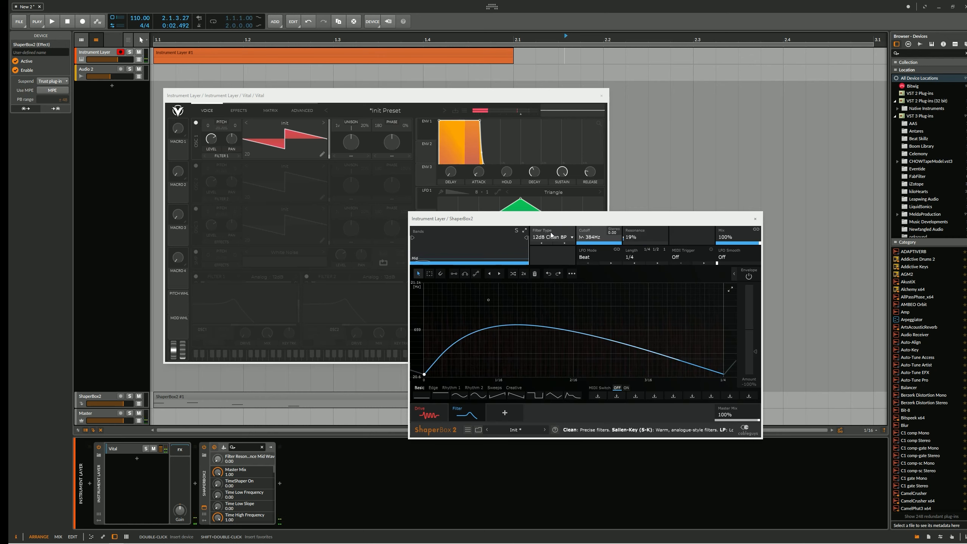
Step: Enable the Drive shaper's envelope follower and set the Filter cutoff's MIDI trigger to On (1-Shot)
{"action": "left_click", "coordinate": [423, 414]}
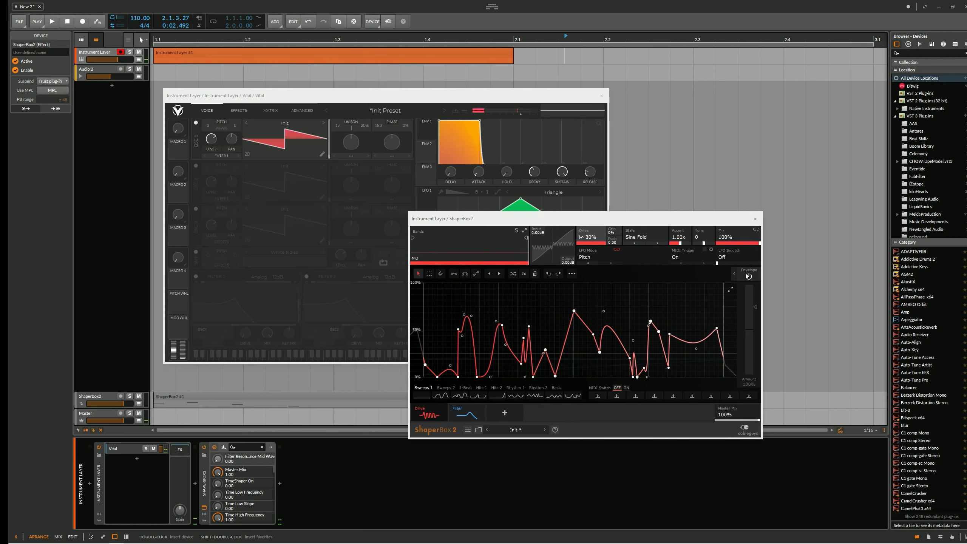
{"action": "left_click", "coordinate": [471, 408]}
{"action": "left_click", "coordinate": [606, 257]}
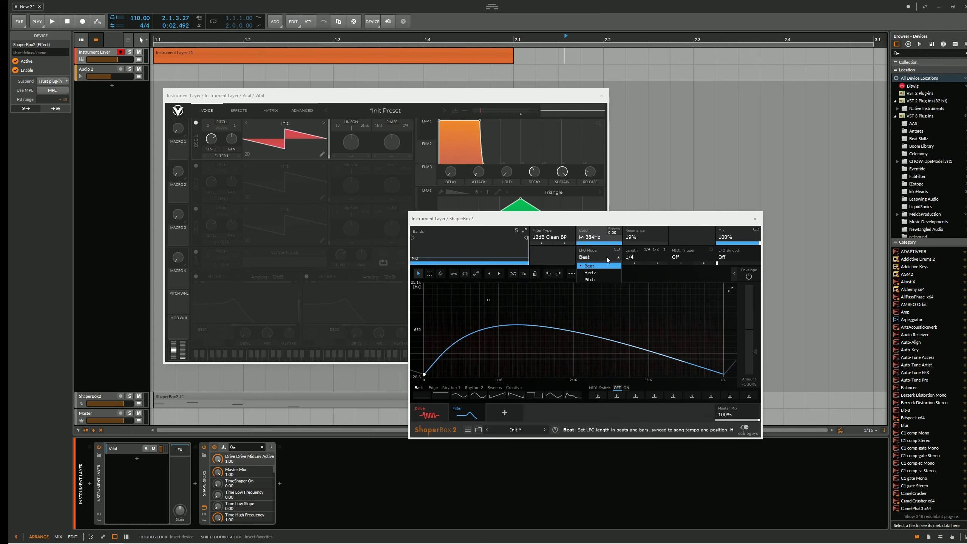
{"action": "left_click", "coordinate": [687, 257]}
{"action": "left_click", "coordinate": [689, 280]}
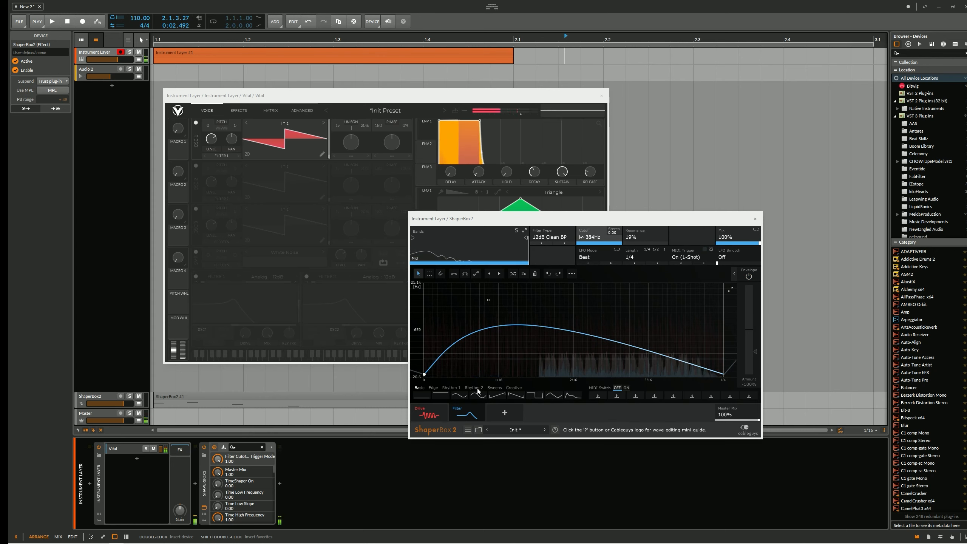
Step: Expand the Drive shaper's envelope settings and set the envelope amount to 146%
{"action": "left_click", "coordinate": [434, 410]}
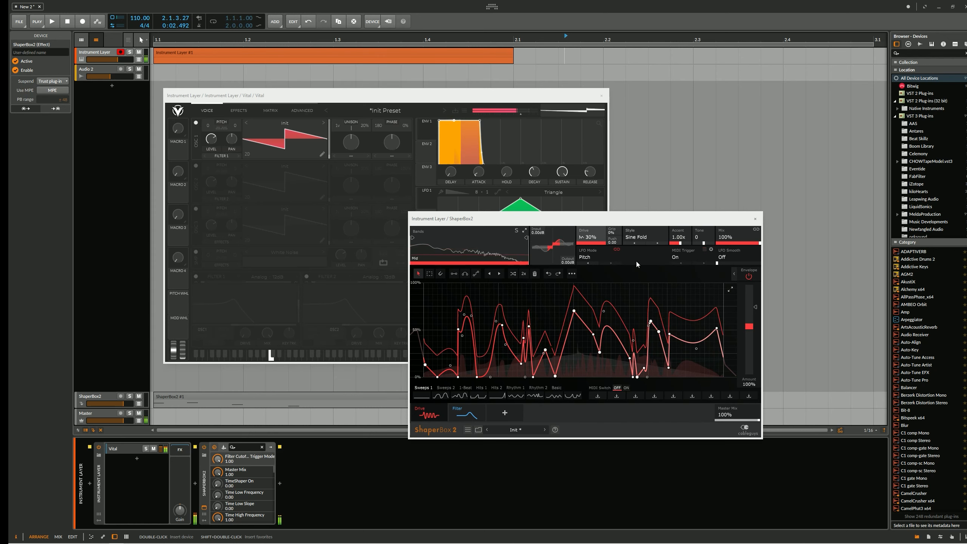
{"action": "left_click", "coordinate": [734, 273]}
{"action": "left_click_drag", "start_coordinate": [705, 344], "coordinate": [705, 325]}
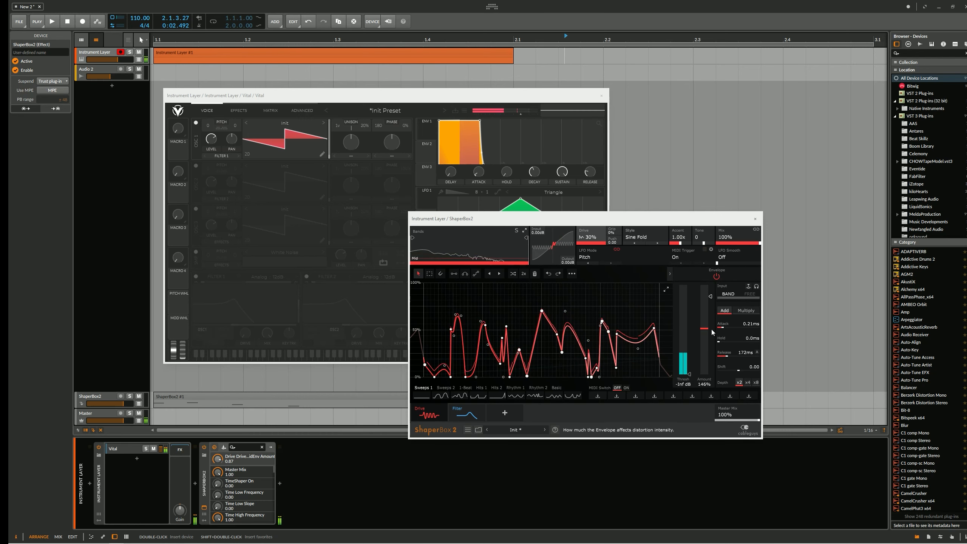
{"action": "left_click", "coordinate": [468, 416]}
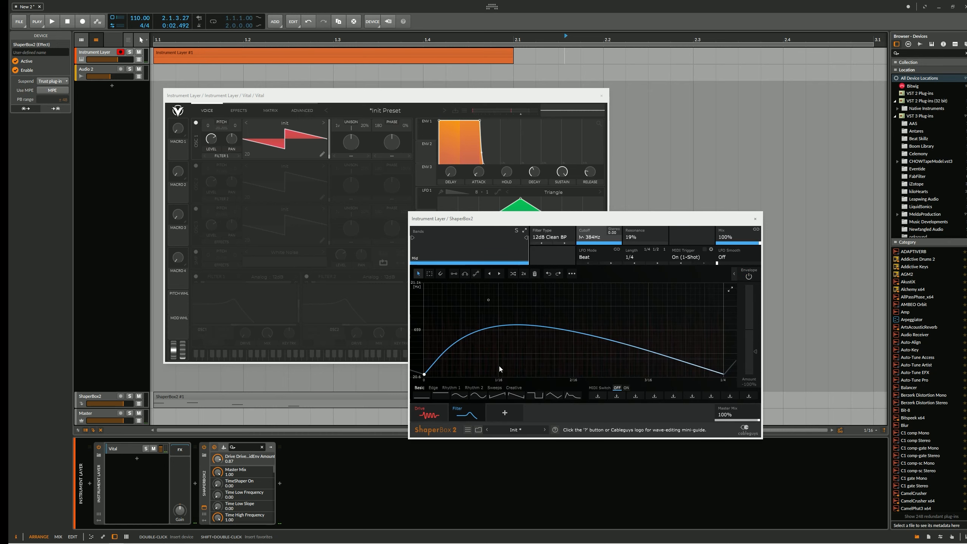
{"action": "left_click", "coordinate": [641, 234]}
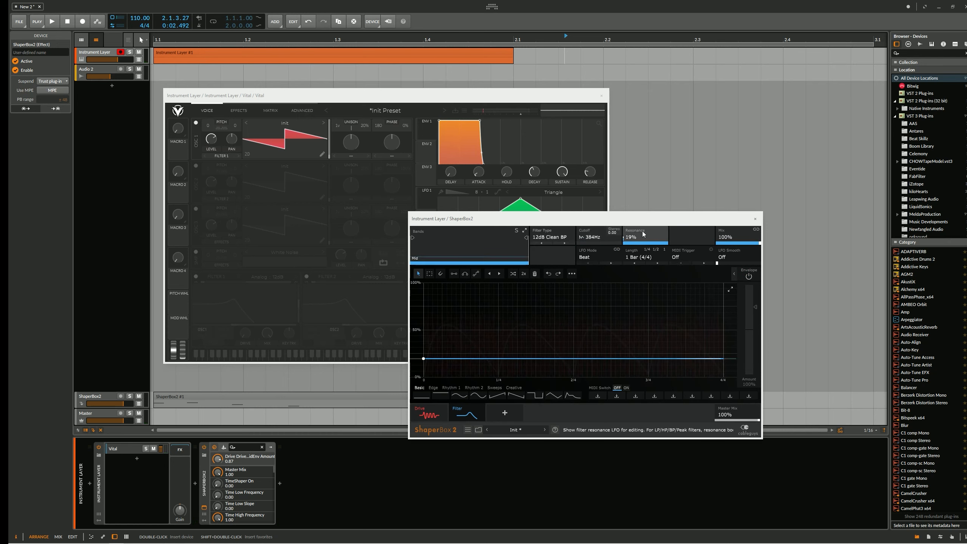
{"action": "left_click", "coordinate": [587, 239]}
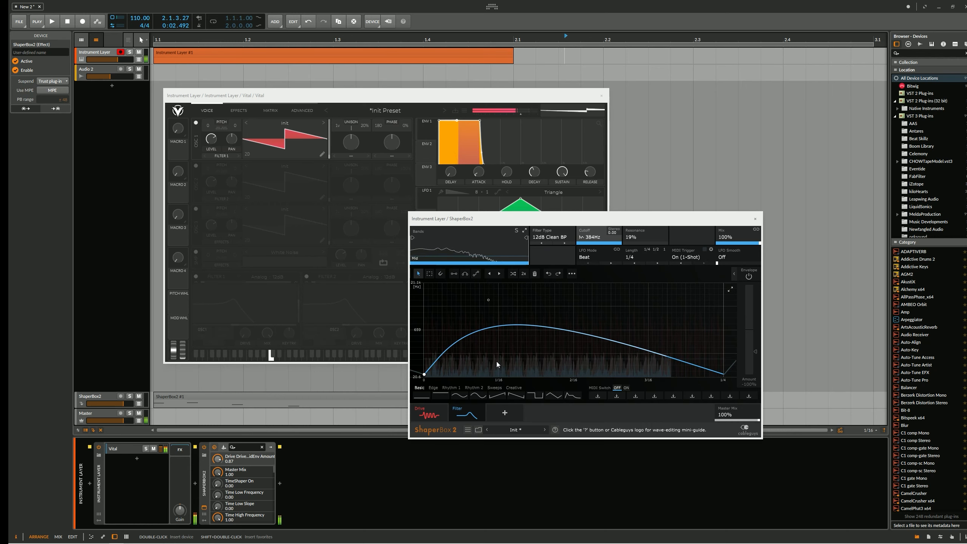
Step: Add Crush and Pan shapers, configuring Pan with a separate low band, Pitch LFO mode and MIDI trigger On
{"action": "left_click", "coordinate": [493, 411]}
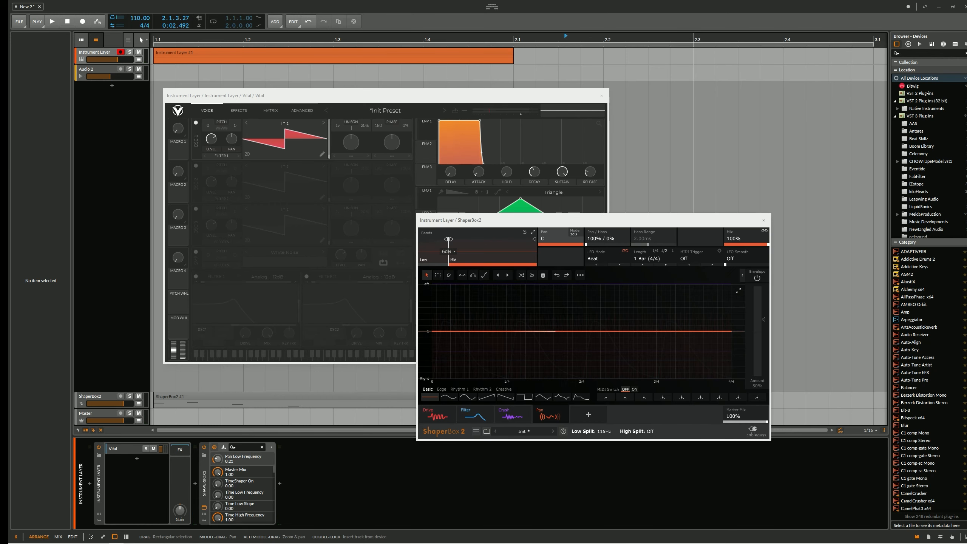
{"action": "left_click_drag", "start_coordinate": [449, 239], "coordinate": [458, 239]}
{"action": "left_click", "coordinate": [597, 258]}
{"action": "left_click", "coordinate": [605, 283]}
{"action": "left_click", "coordinate": [703, 256]}
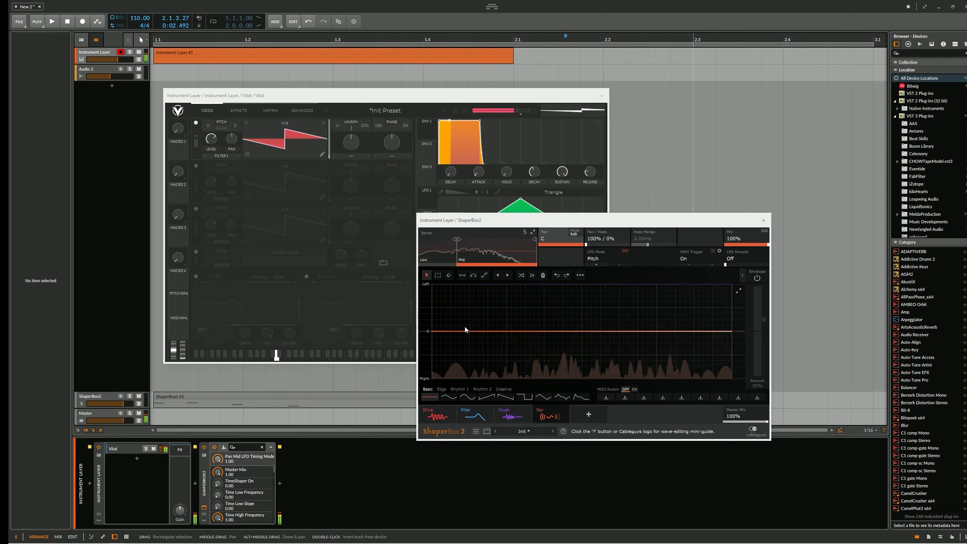
Step: Bend the Pan LFO line gently toward the left channel in its first half and toward the right in its second
{"action": "left_click", "coordinate": [509, 299]}
{"action": "left_click", "coordinate": [613, 378]}
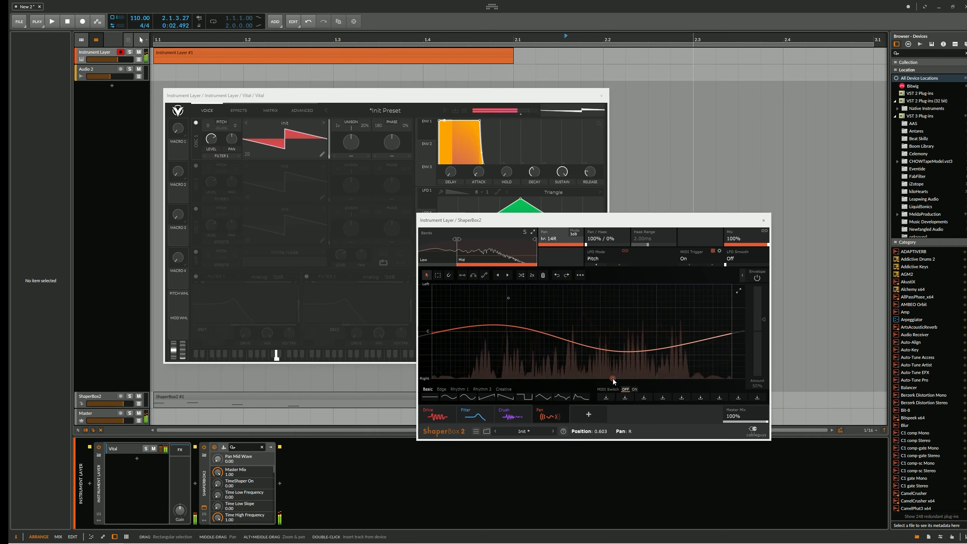
{"action": "left_click_drag", "start_coordinate": [614, 379], "coordinate": [613, 372]}
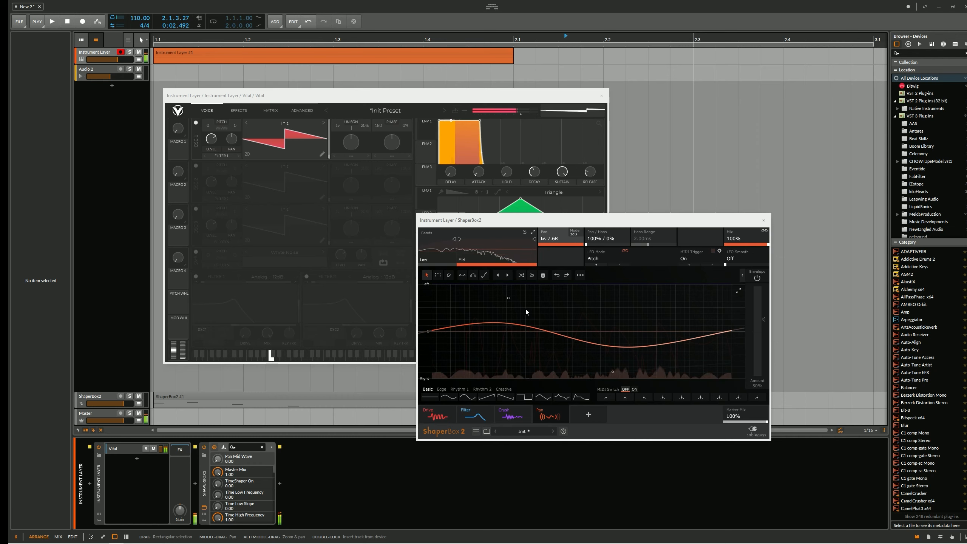
Step: Randomize the Drive LFO wave again, and raise the Drive accent to 1.98x and the input gain to about 8 dB
{"action": "left_click", "coordinate": [434, 411]}
{"action": "left_click", "coordinate": [521, 275]}
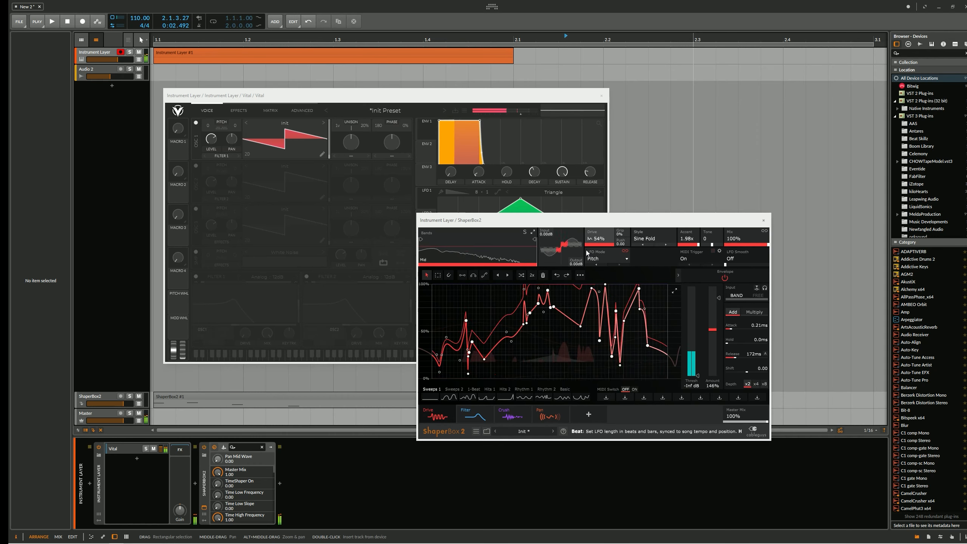
{"action": "mouse_move", "coordinate": [546, 234]}
{"action": "left_mouse_down"}
{"action": "mouse_move", "coordinate": [546, 206]}
{"action": "mouse_move", "coordinate": [546, 223]}
{"action": "left_mouse_up"}
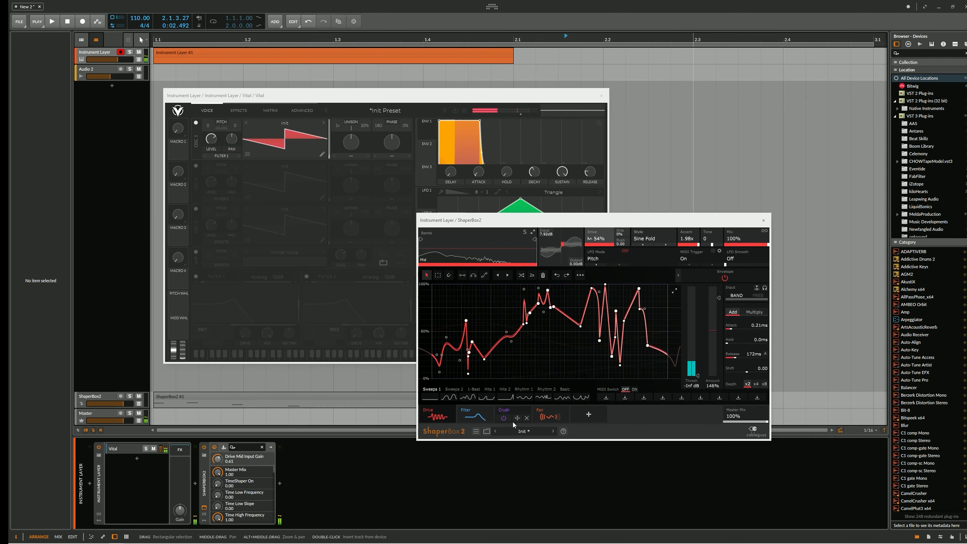
Step: Insert the OTT_x64 compressor after ShaperBox2 in the device chain
{"action": "left_click", "coordinate": [280, 484]}
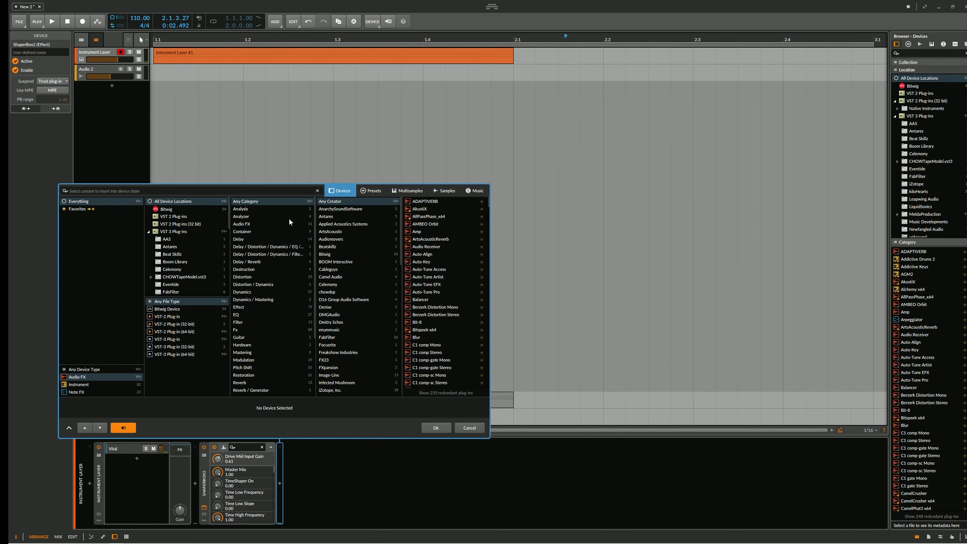
{"action": "type", "text": "ott"}
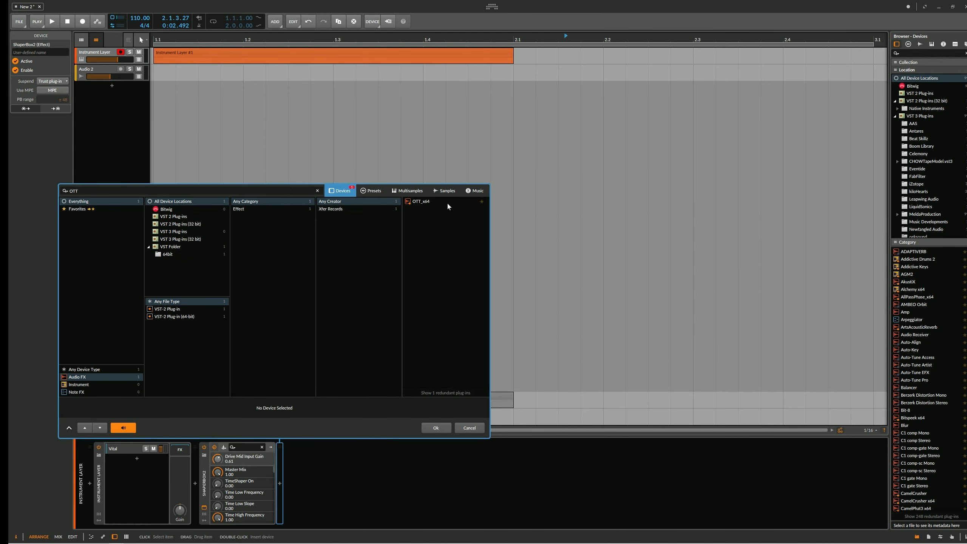
{"action": "double_click", "coordinate": [447, 201]}
Step: Set OTT's upward compression to 34%, its depth to 36% and its input gain to 6.8 dB
{"action": "left_click_drag", "start_coordinate": [479, 321], "coordinate": [467, 443]}
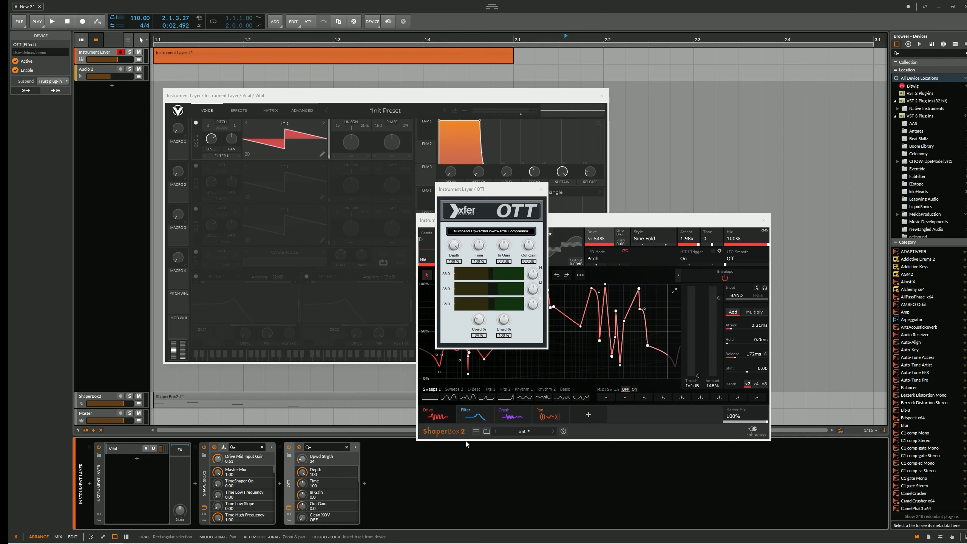
{"action": "left_click_drag", "start_coordinate": [451, 246], "coordinate": [452, 362]}
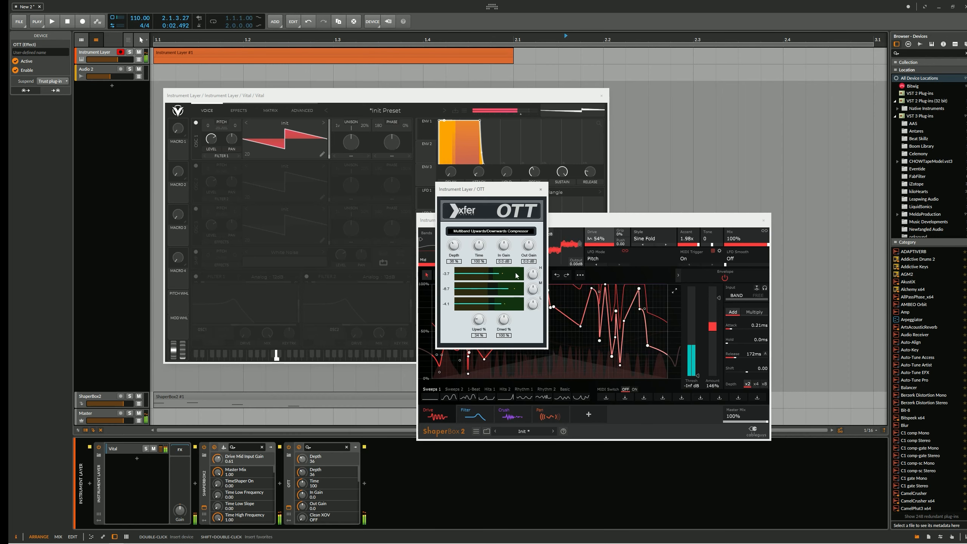
{"action": "left_click_drag", "start_coordinate": [504, 250], "coordinate": [504, 252]}
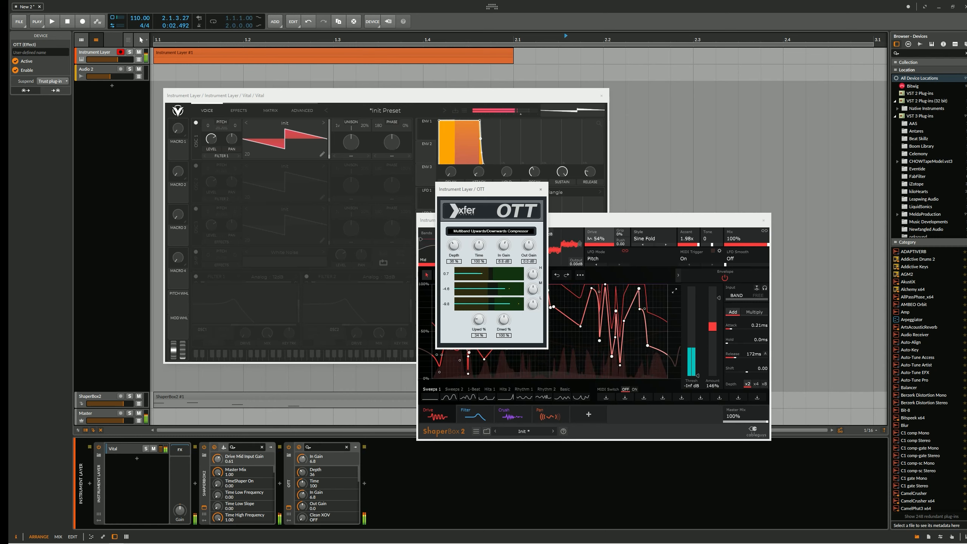
Step: Turn off the Drive shaper's envelope follower and raise the Drive input gain further
{"action": "left_click", "coordinate": [724, 278]}
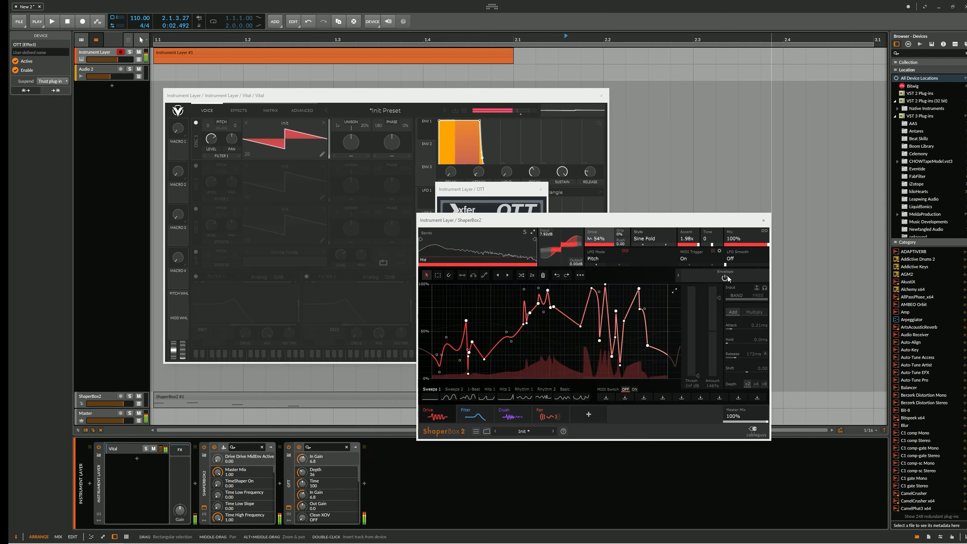
{"action": "left_click_drag", "start_coordinate": [546, 233], "coordinate": [547, 226]}
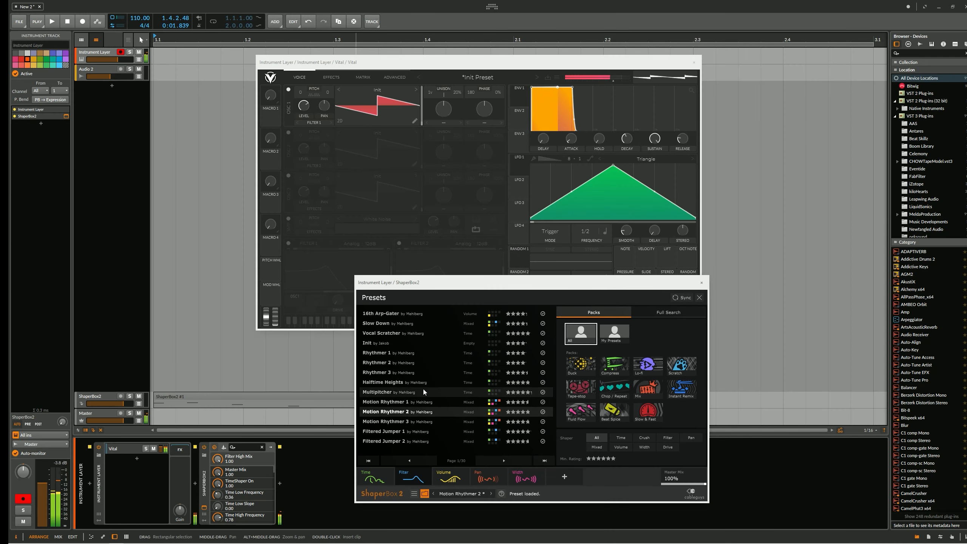
Step: Audition the Motion Rhythmer 1 preset, plus Bring it, Break it down and Hopper from the Instant Remix pack
{"action": "left_click", "coordinate": [407, 401]}
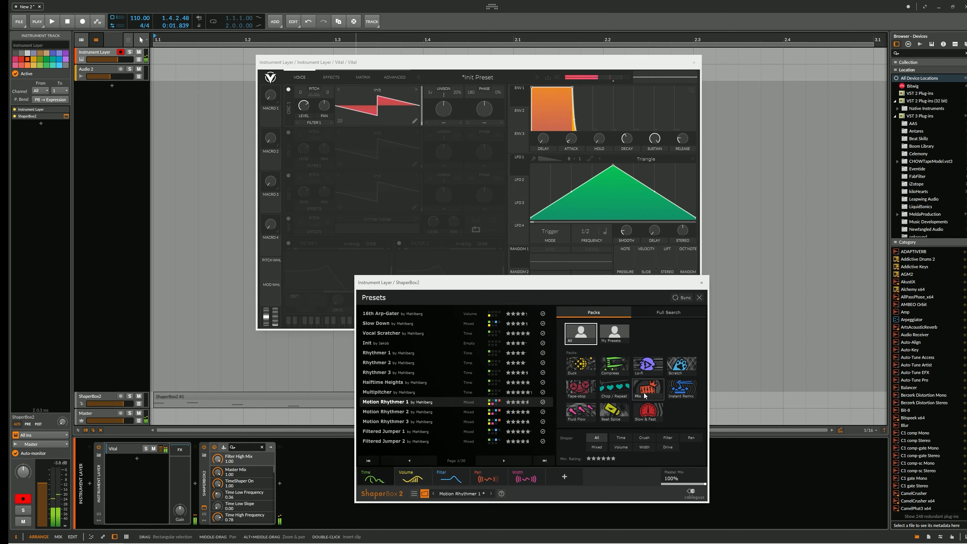
{"action": "left_click", "coordinate": [682, 388]}
{"action": "left_click", "coordinate": [451, 386]}
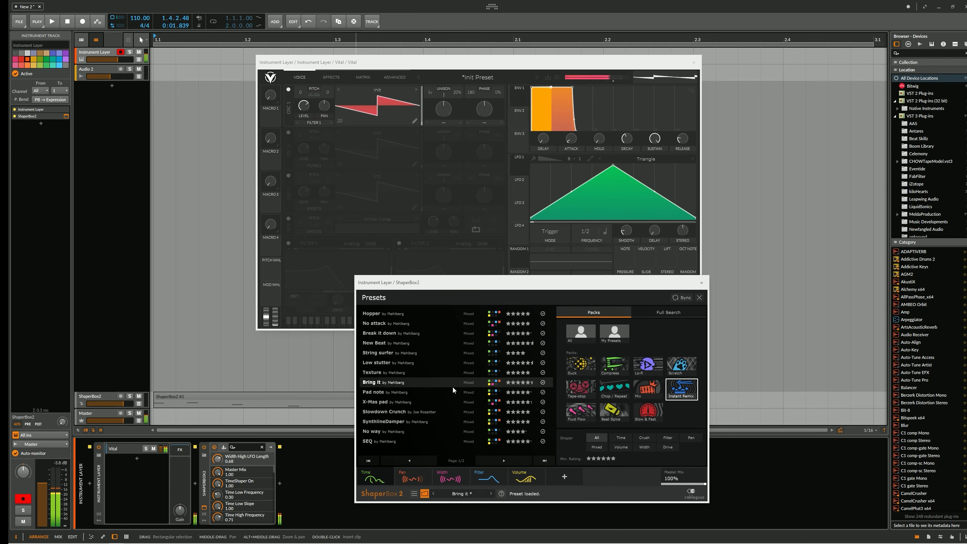
{"action": "left_click", "coordinate": [453, 336]}
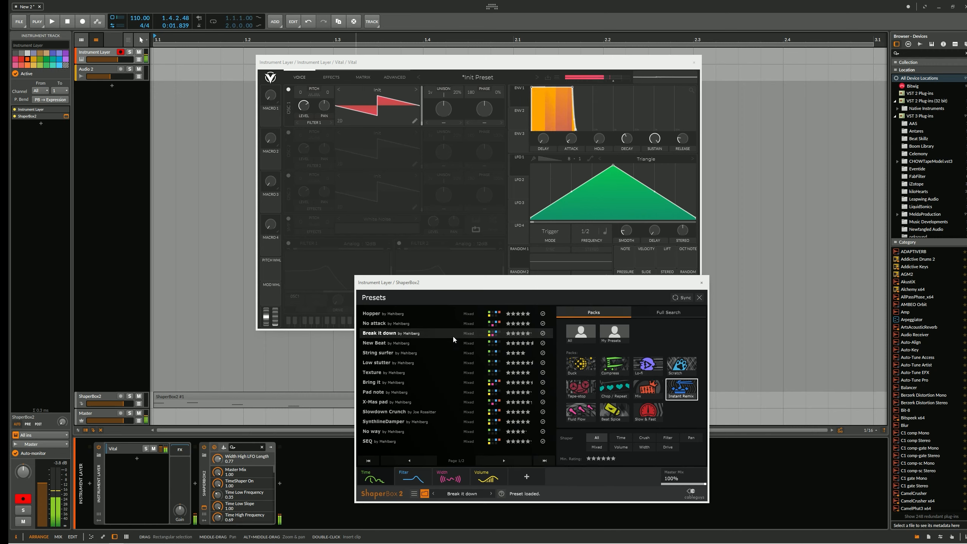
{"action": "left_click", "coordinate": [456, 315]}
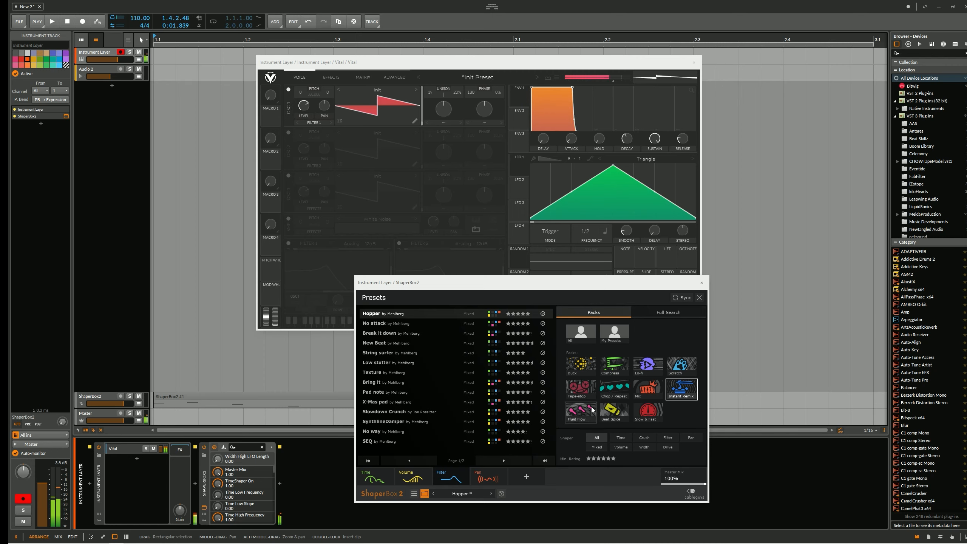
Step: Load the Simple pad phaser preset from the Fluid Flow pack
{"action": "left_click", "coordinate": [578, 408]}
{"action": "left_click", "coordinate": [421, 364]}
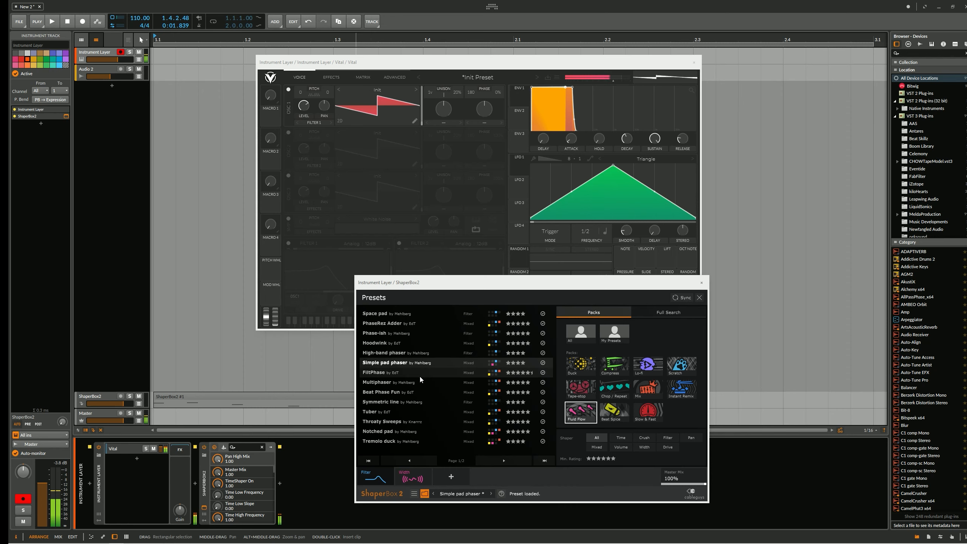
Step: Inspect the Simple pad phaser's filter curve, audition Symmetric line and Throaty Sweeps, and view the filter curve of Throaty Sweeps
{"action": "left_click", "coordinate": [384, 471]}
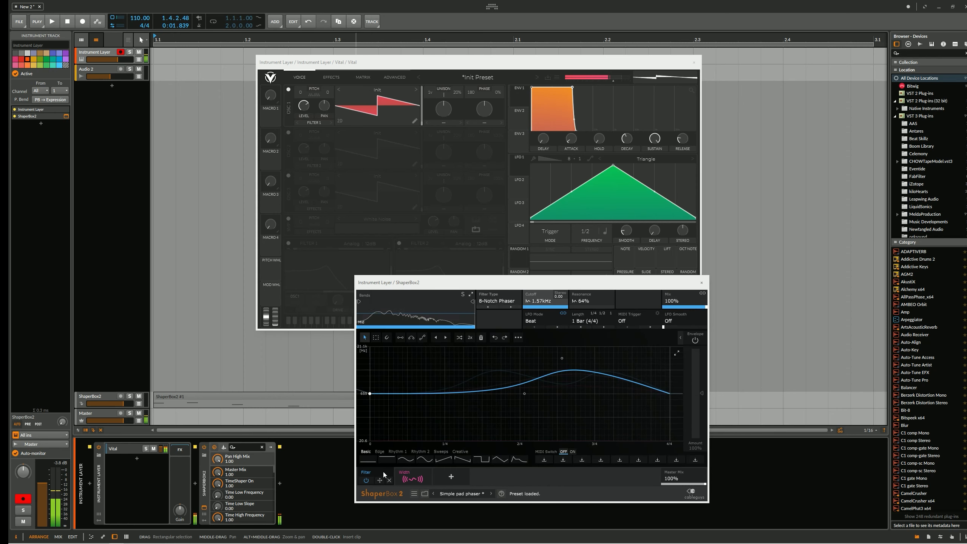
{"action": "left_click", "coordinate": [425, 494]}
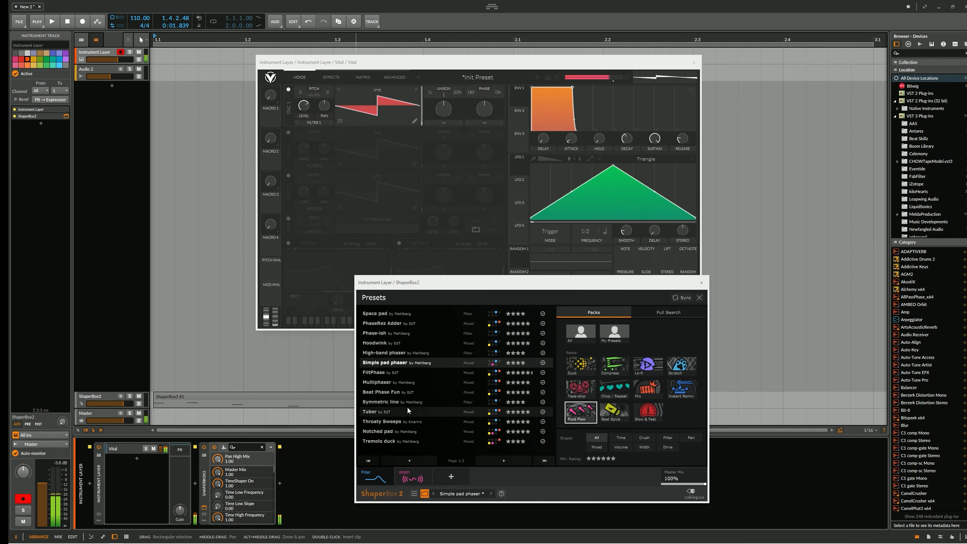
{"action": "left_click", "coordinate": [405, 402]}
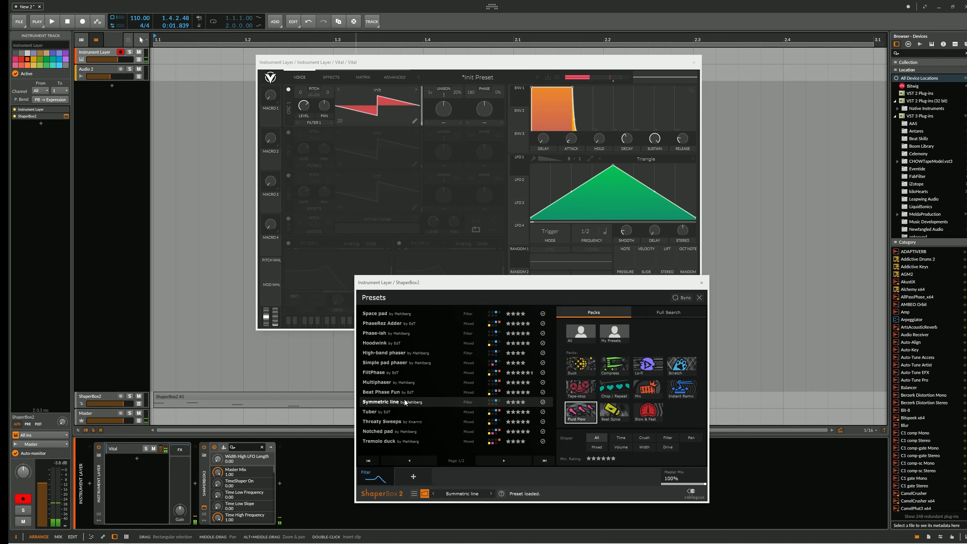
{"action": "left_click", "coordinate": [398, 421]}
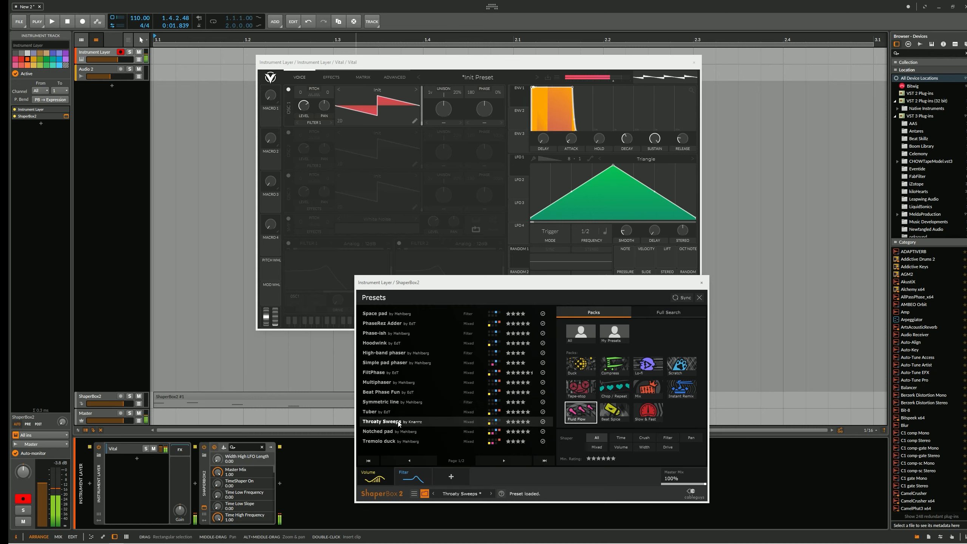
{"action": "left_click", "coordinate": [413, 472]}
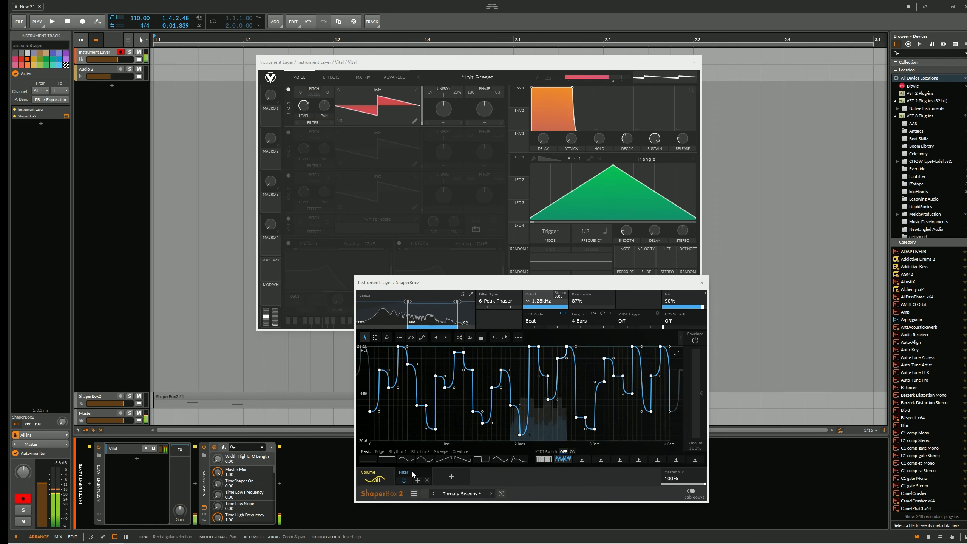
Step: Audition the Notched pad and Tremolo duck presets from the Fluid Flow pack
{"action": "left_click", "coordinate": [425, 493]}
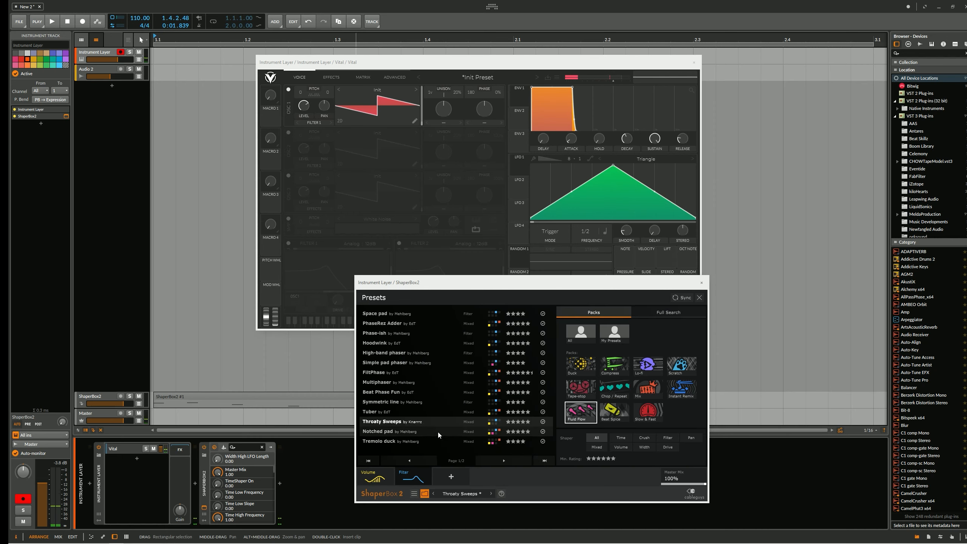
{"action": "left_click", "coordinate": [433, 432]}
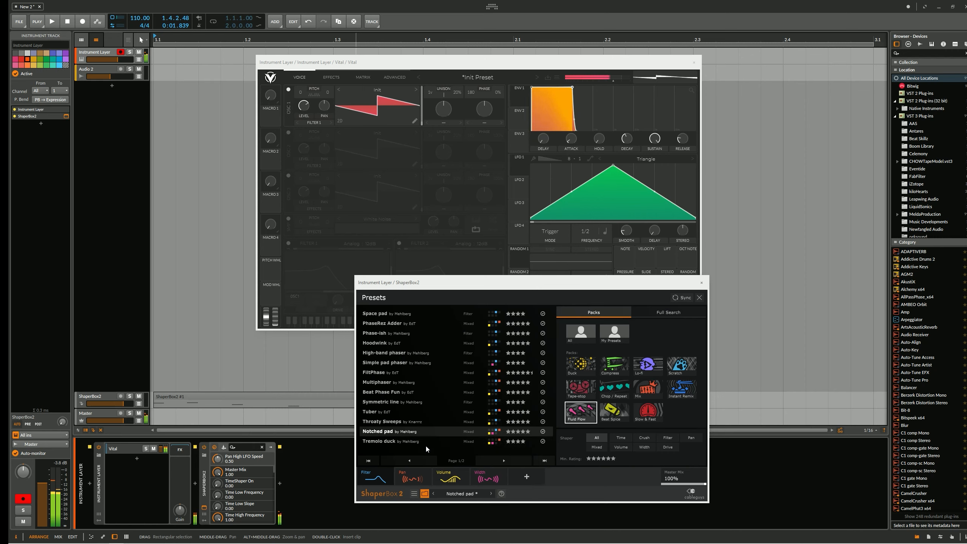
{"action": "left_click", "coordinate": [425, 445]}
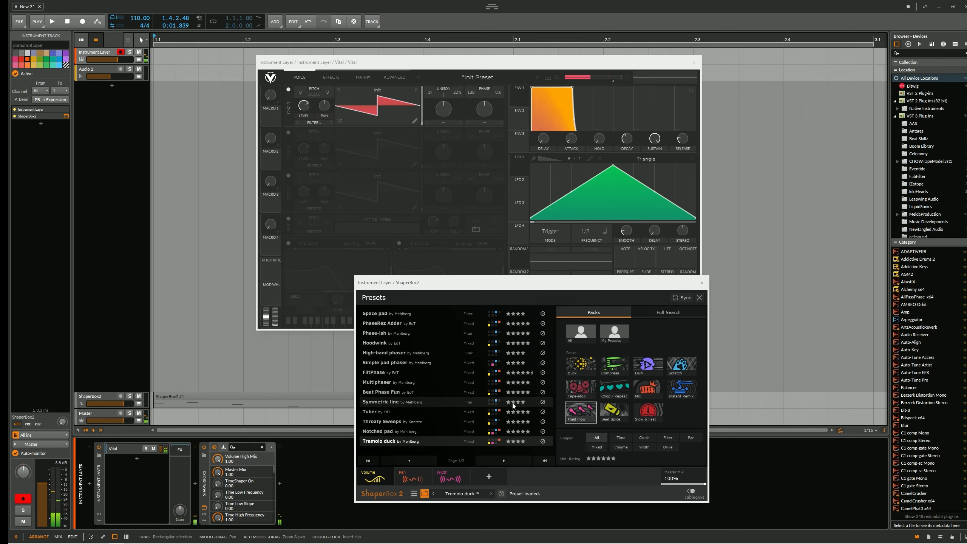
Step: Audition 8th arp mover from the Beat Spice pack, load Add pad and display its Time shaper
{"action": "left_click", "coordinate": [616, 415]}
{"action": "left_click", "coordinate": [437, 401]}
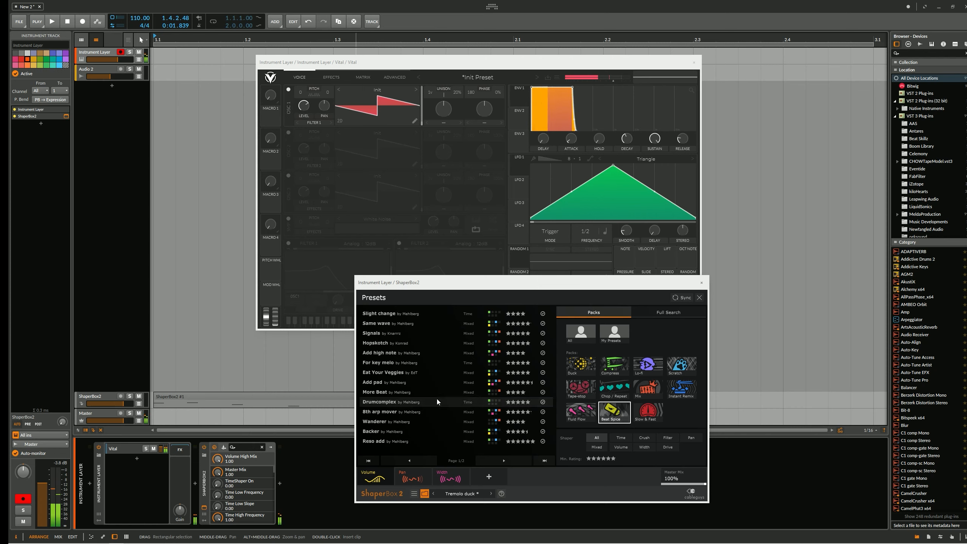
{"action": "left_click", "coordinate": [399, 413]}
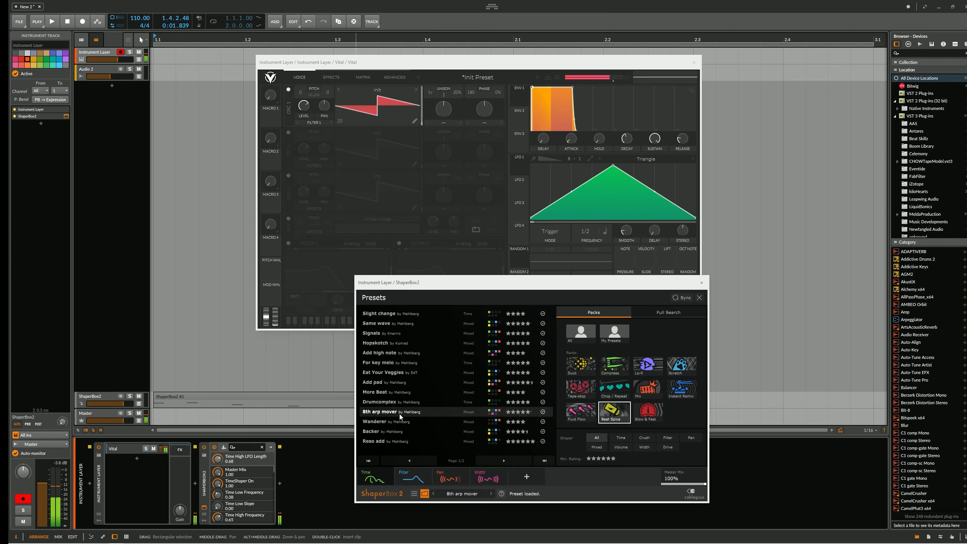
{"action": "left_click", "coordinate": [407, 382]}
{"action": "left_click", "coordinate": [425, 494]}
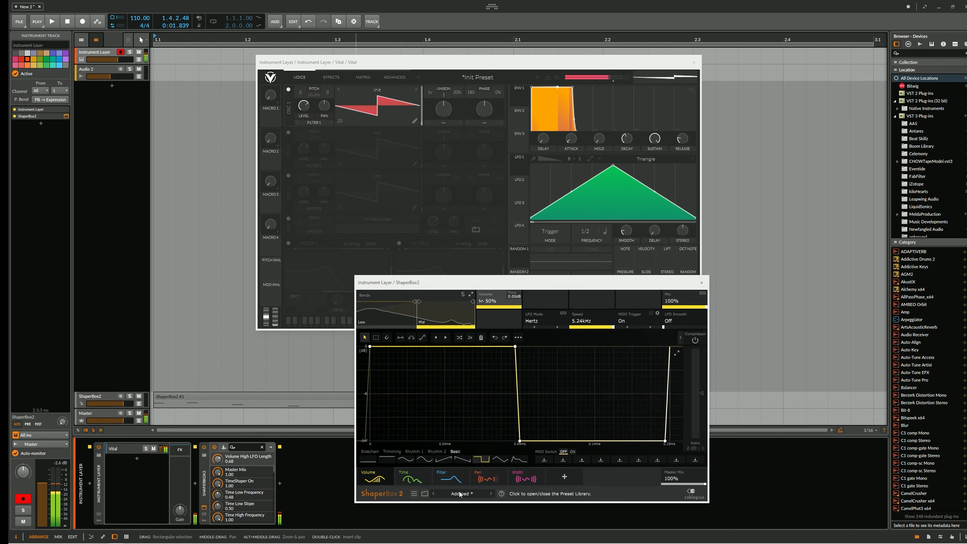
{"action": "left_click", "coordinate": [422, 476]}
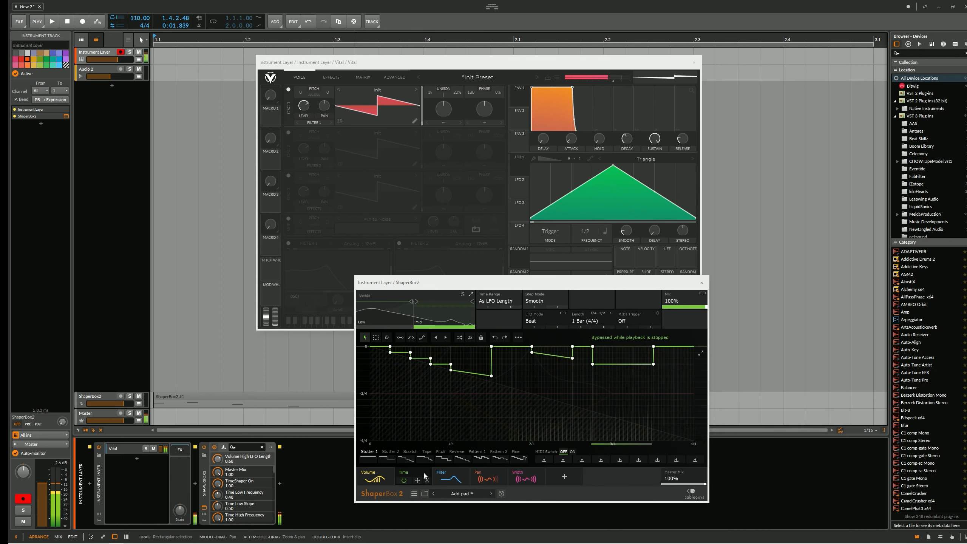
Step: Create a one-bar clip on the Instrument Layer track, draw a note spanning its full length and play it
{"action": "double_click", "coordinate": [179, 53]}
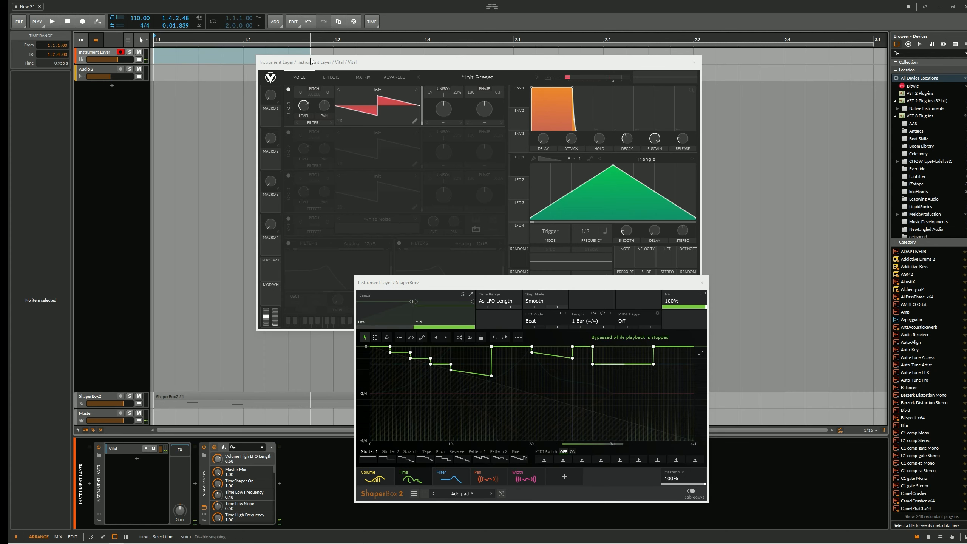
{"action": "left_click_drag", "start_coordinate": [151, 454], "coordinate": [884, 455]}
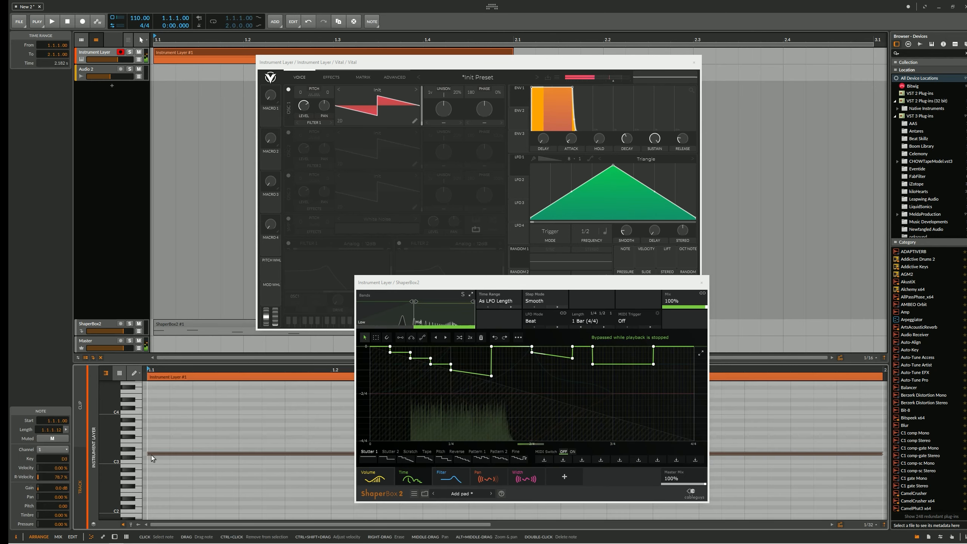
{"action": "key", "text": "space"}
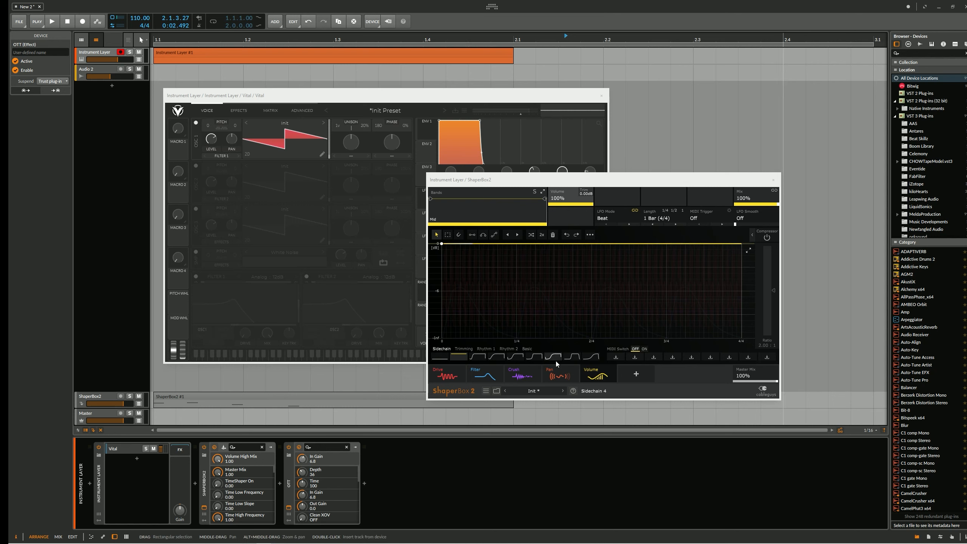
Step: Review the Drive and Filter shapers of the Init preset and reposition the ShaperBox 2 window over the synth
{"action": "mouse_move", "coordinate": [588, 374]}
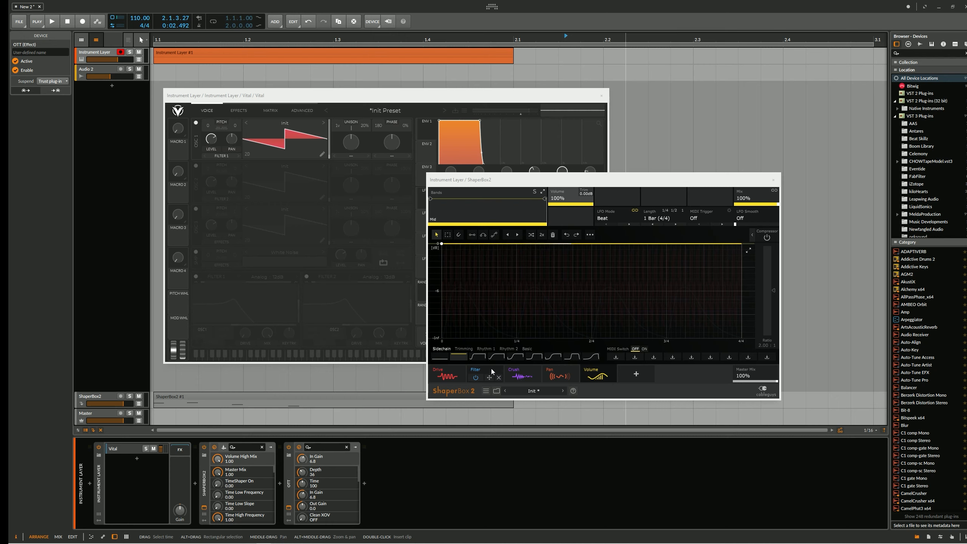
{"action": "left_click", "coordinate": [446, 375]}
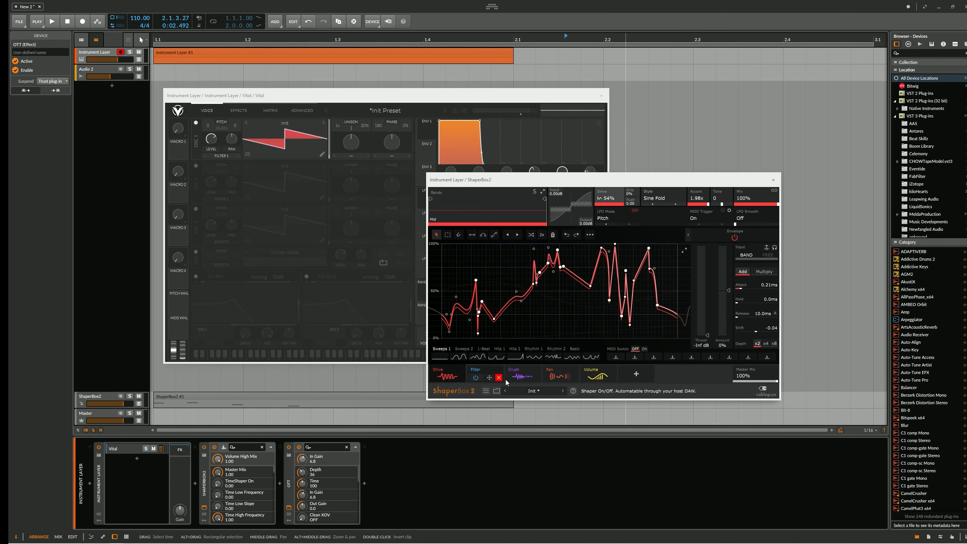
{"action": "left_click", "coordinate": [491, 370]}
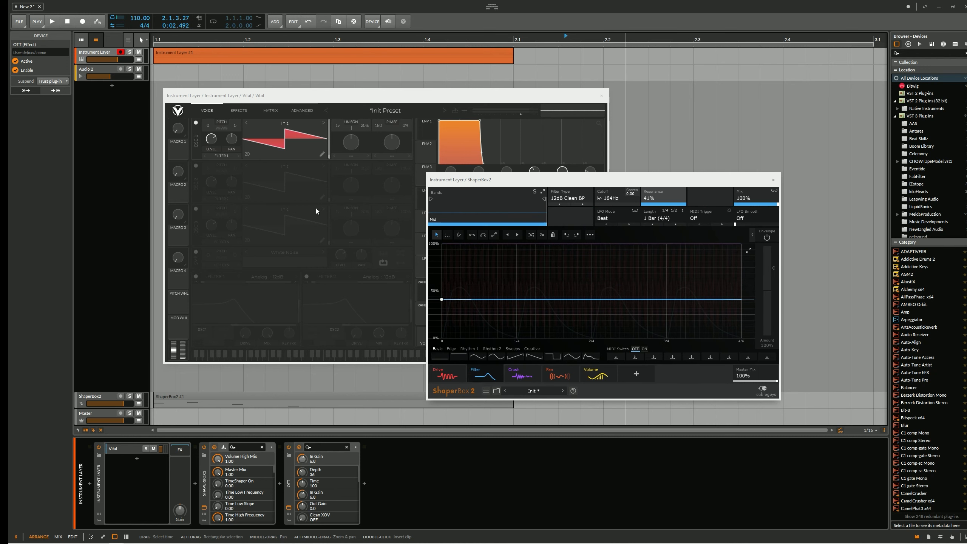
{"action": "left_click_drag", "start_coordinate": [476, 183], "coordinate": [513, 209]}
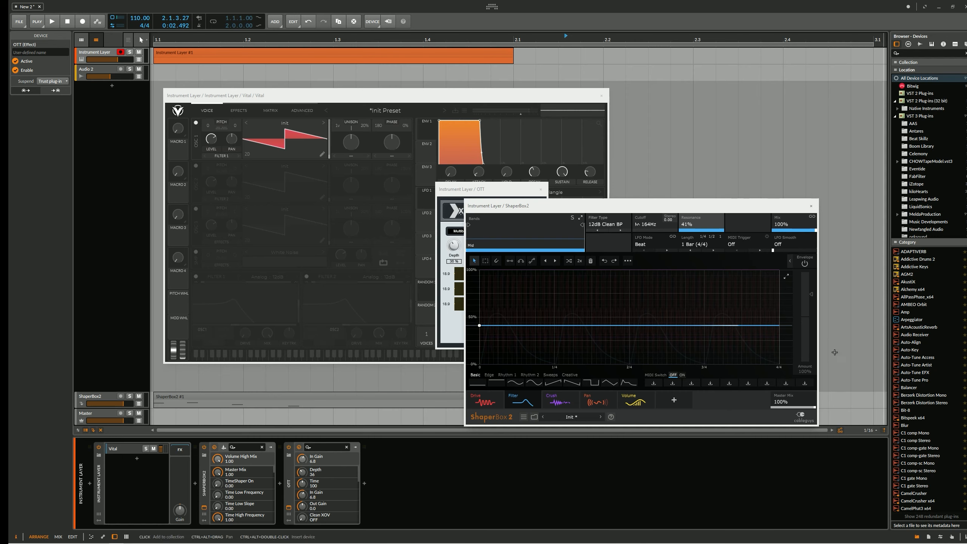
{"action": "left_click_drag", "start_coordinate": [557, 208], "coordinate": [435, 189]}
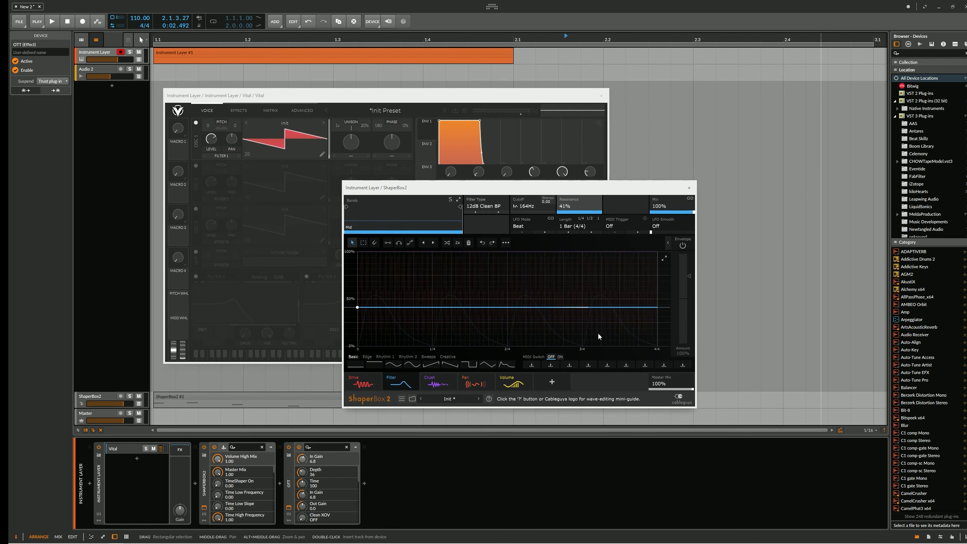